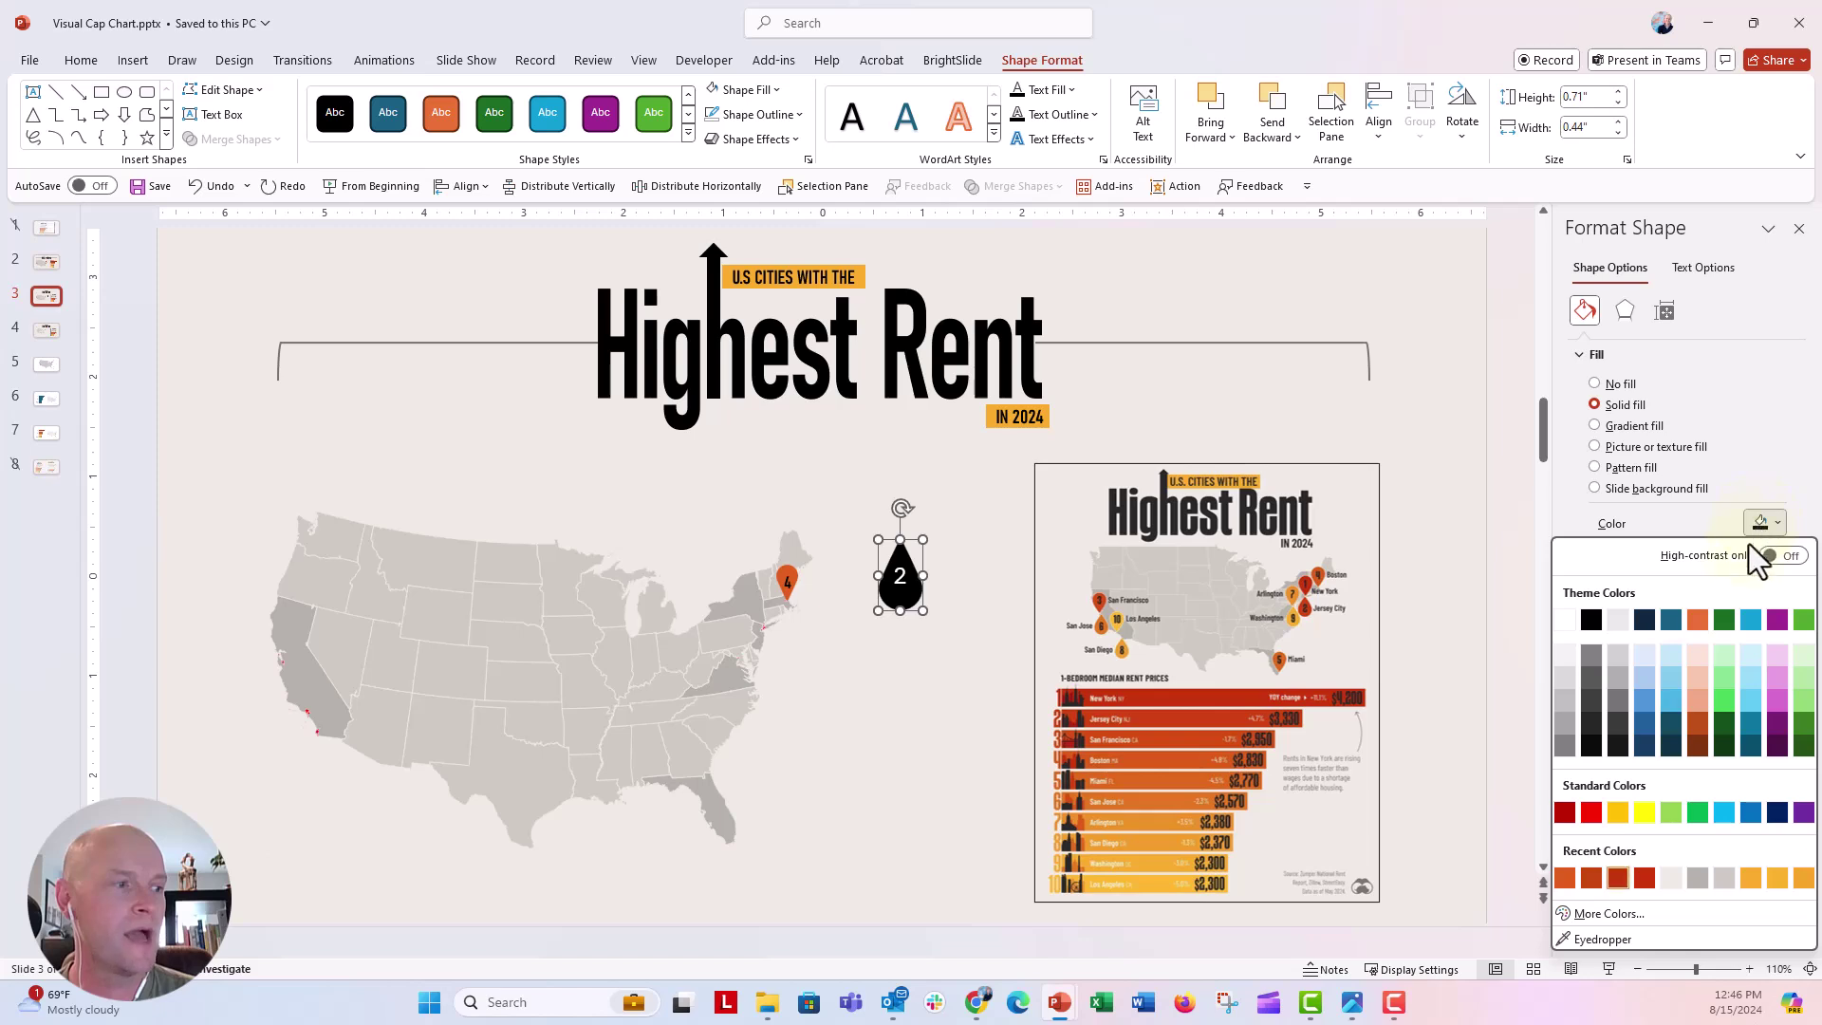
Step: Fill the teardrop numbered 2 with red sampled from the reference map's pin 2 and set its number's font to Bahnschrift SemiBold Condensed
click(1611, 943)
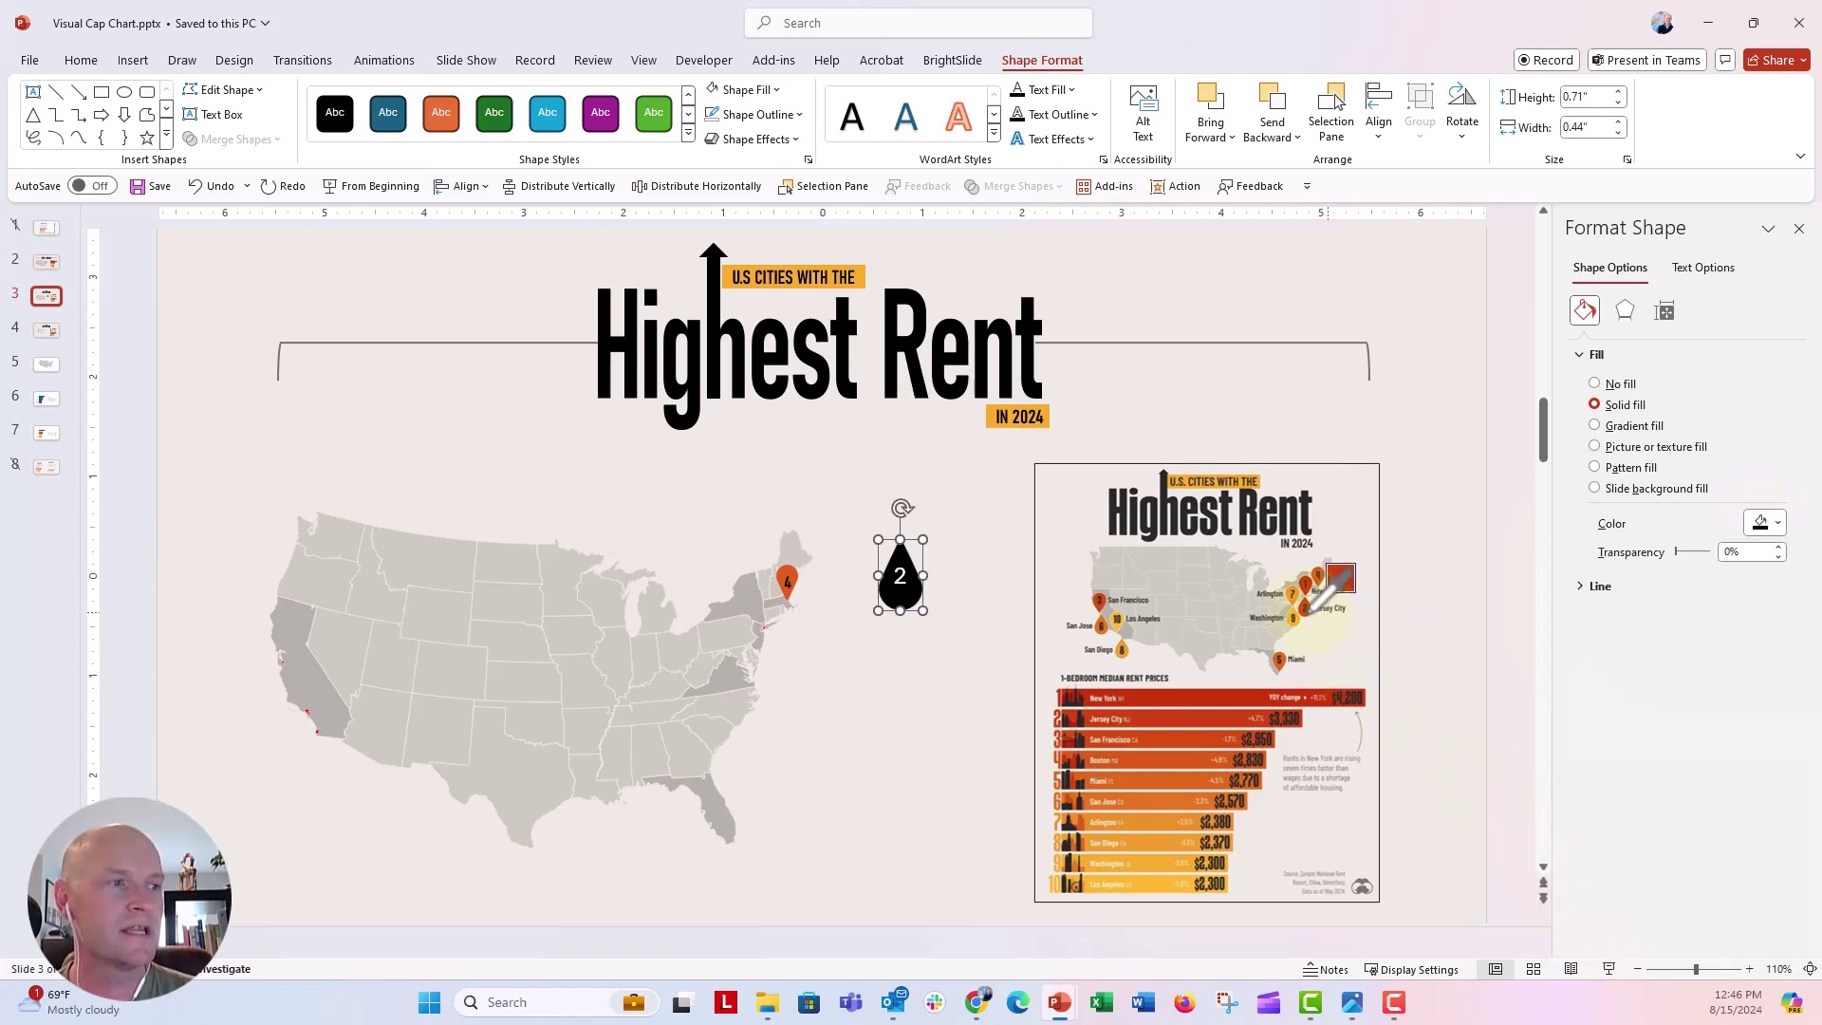
click(1315, 604)
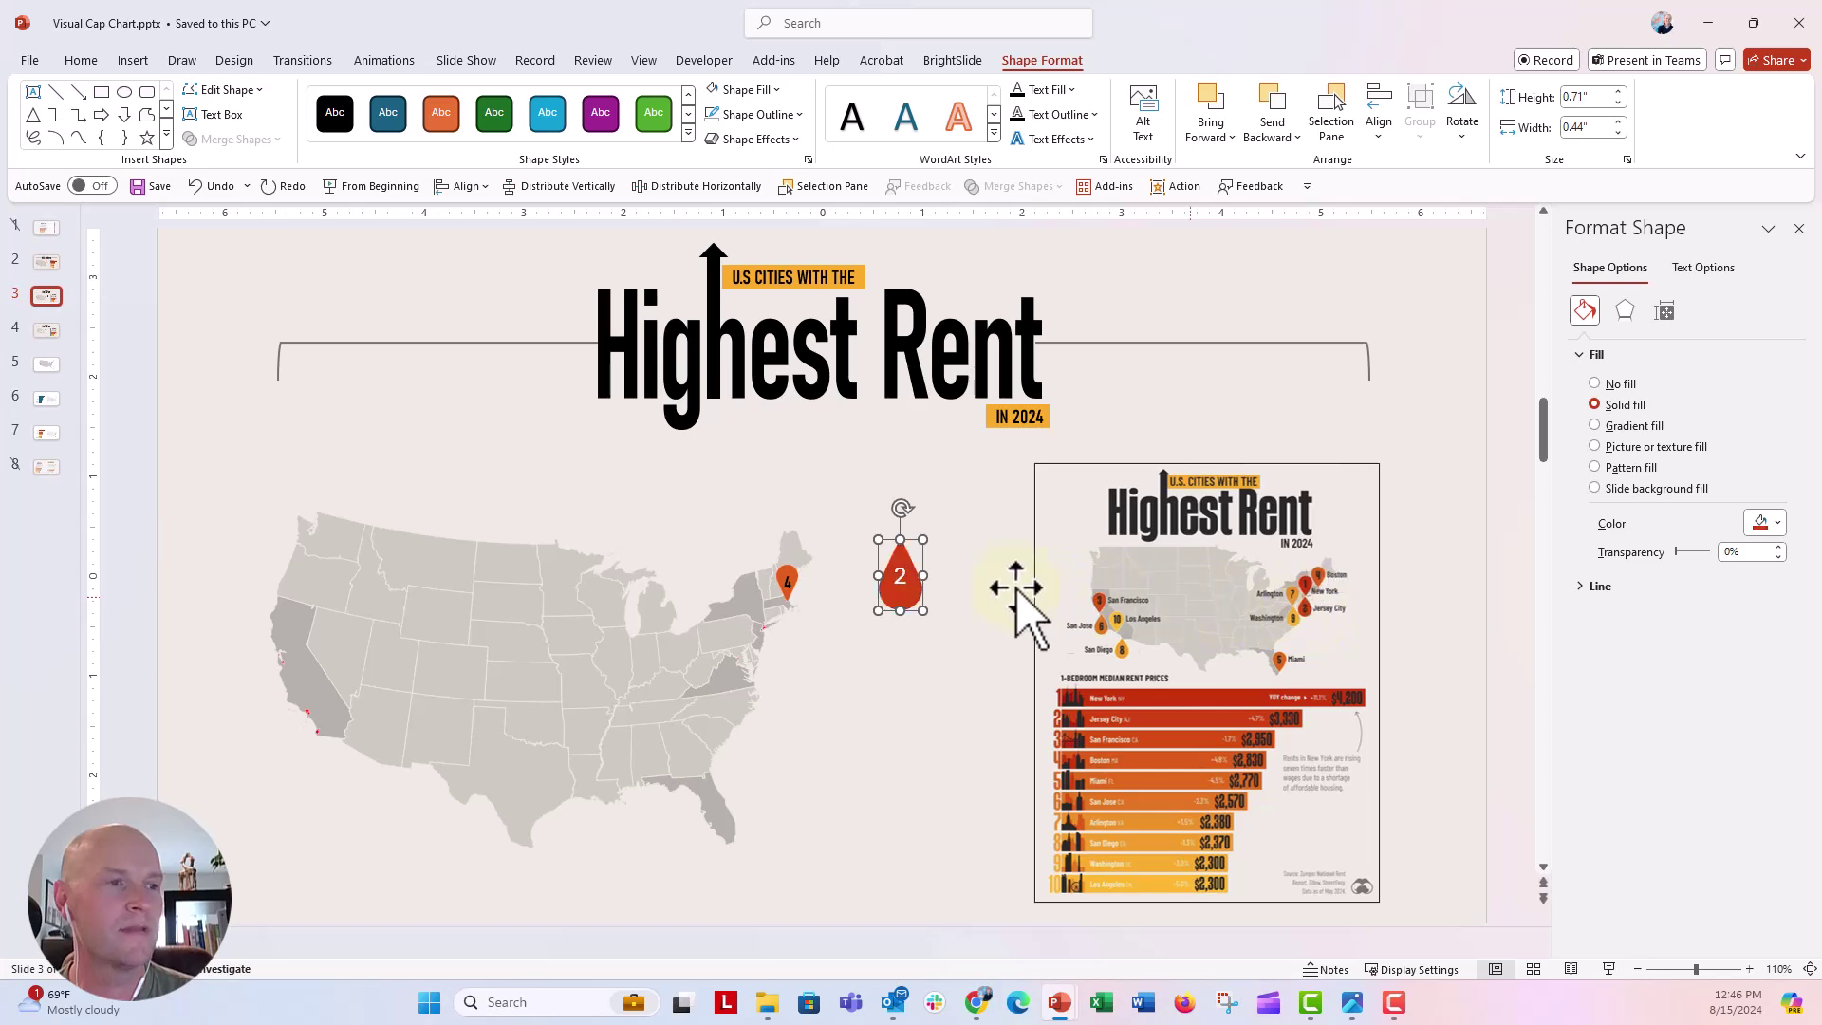
double_click(902, 581)
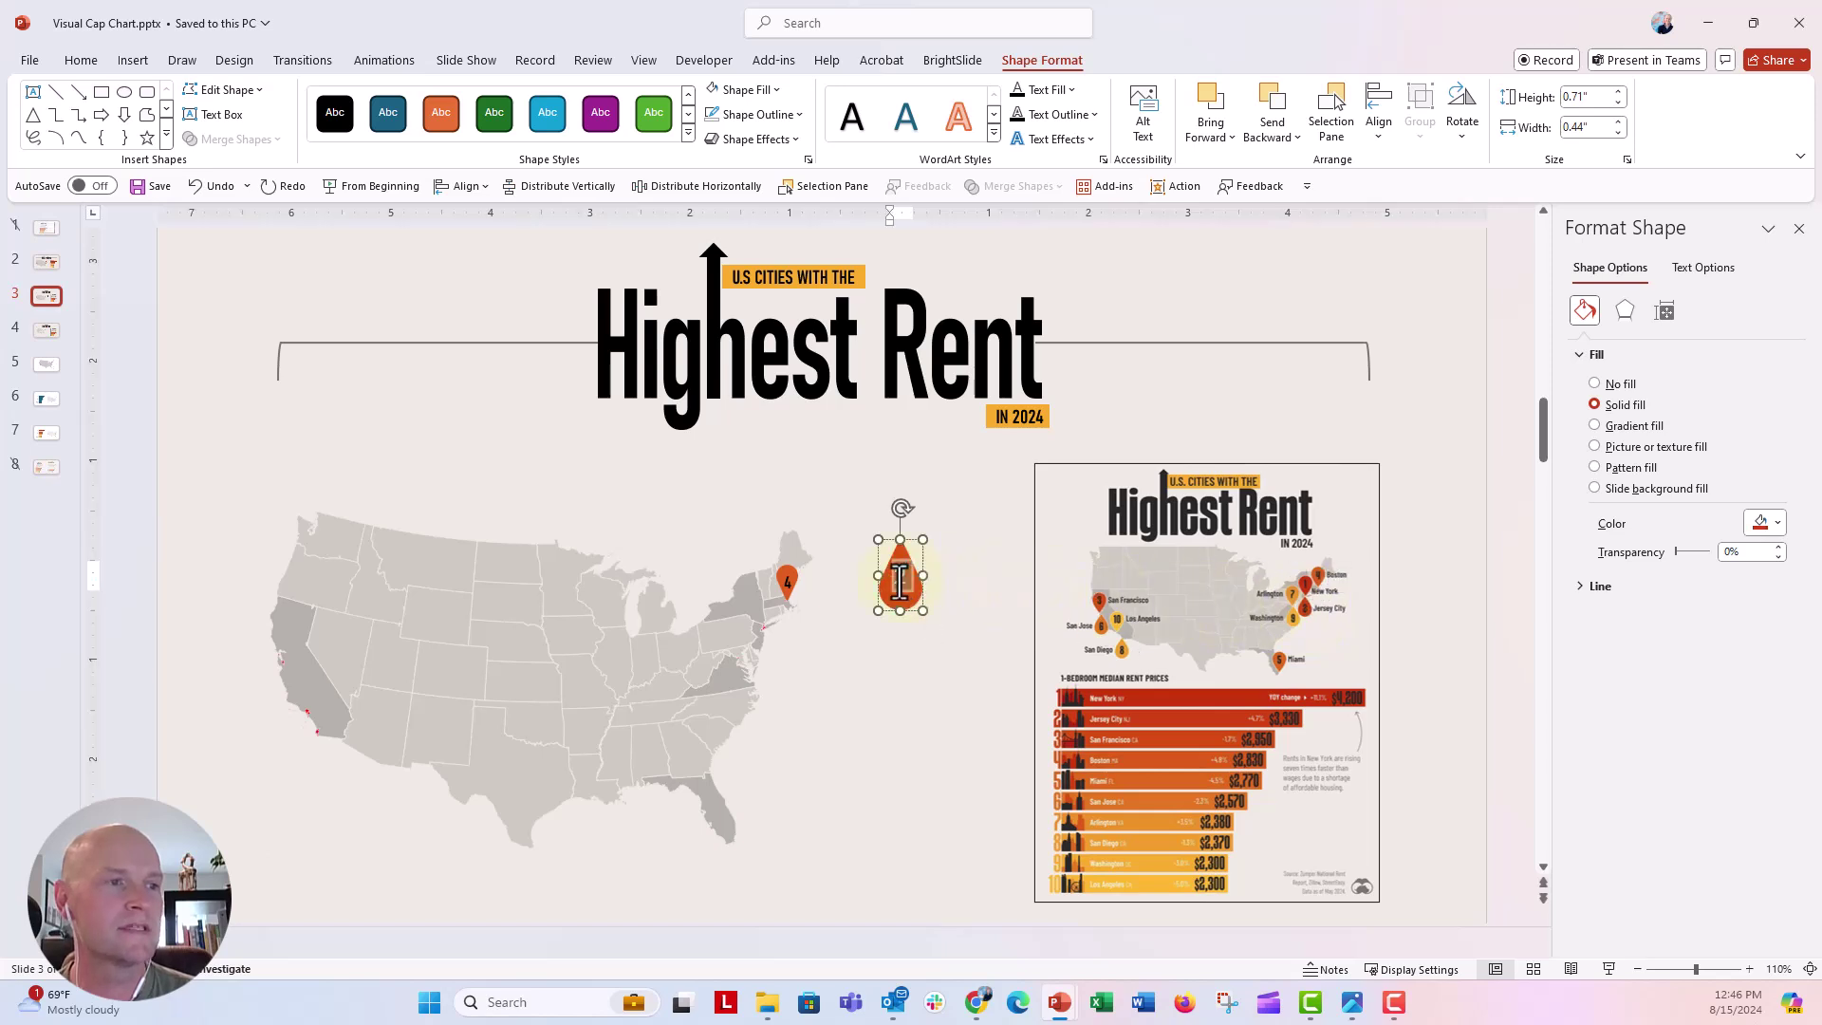
click(989, 519)
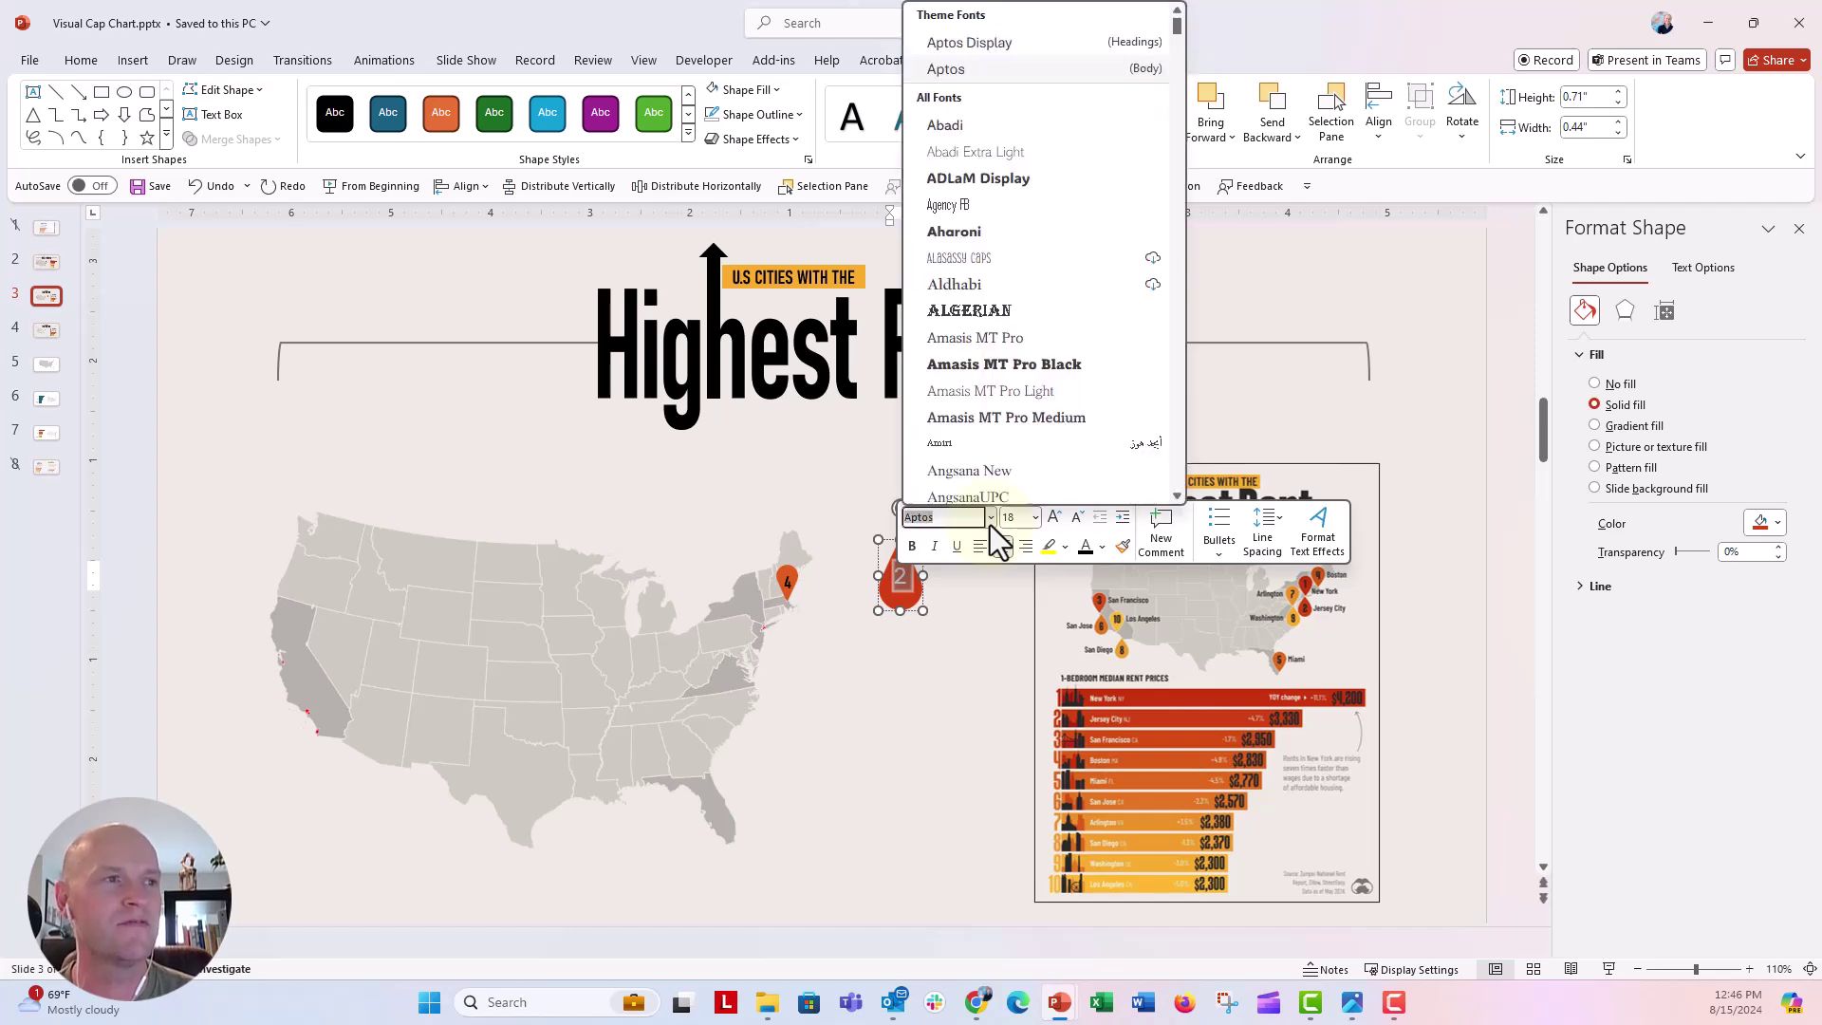
scroll(1083, 315, down, 15)
scroll(1083, 315, down, 3)
scroll(1084, 315, up, 1)
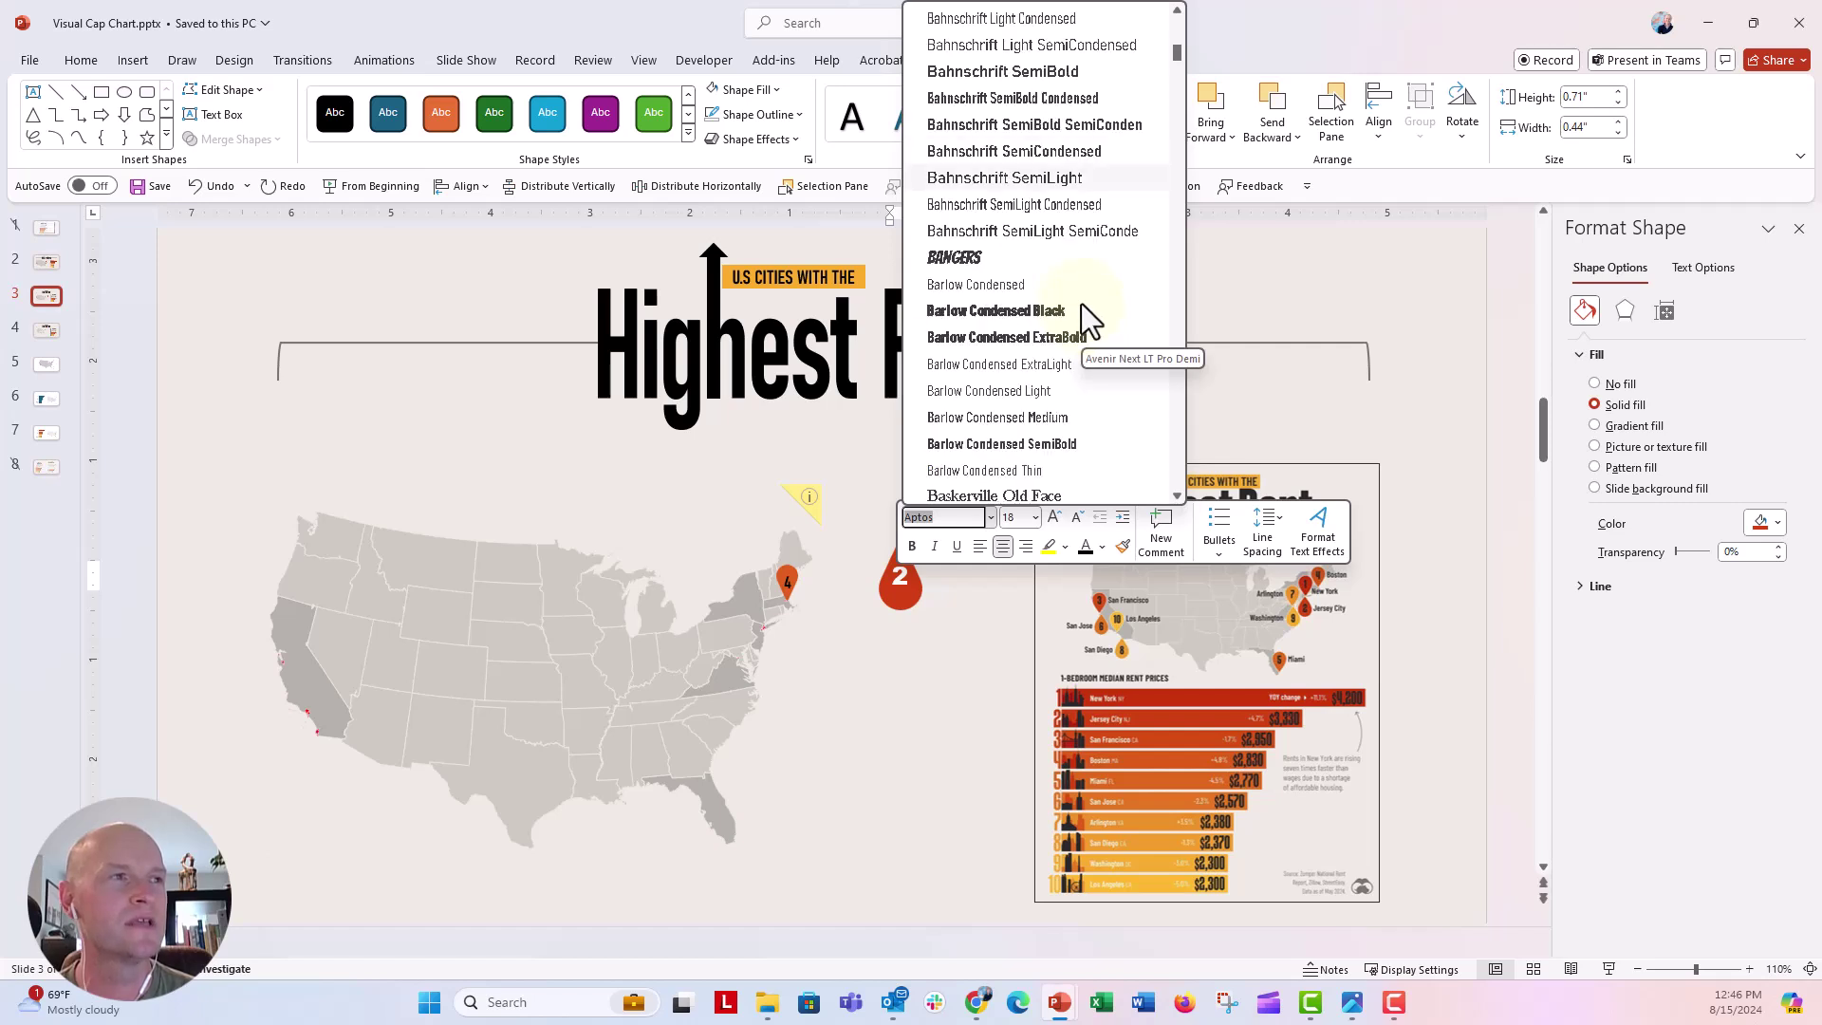
click(1051, 97)
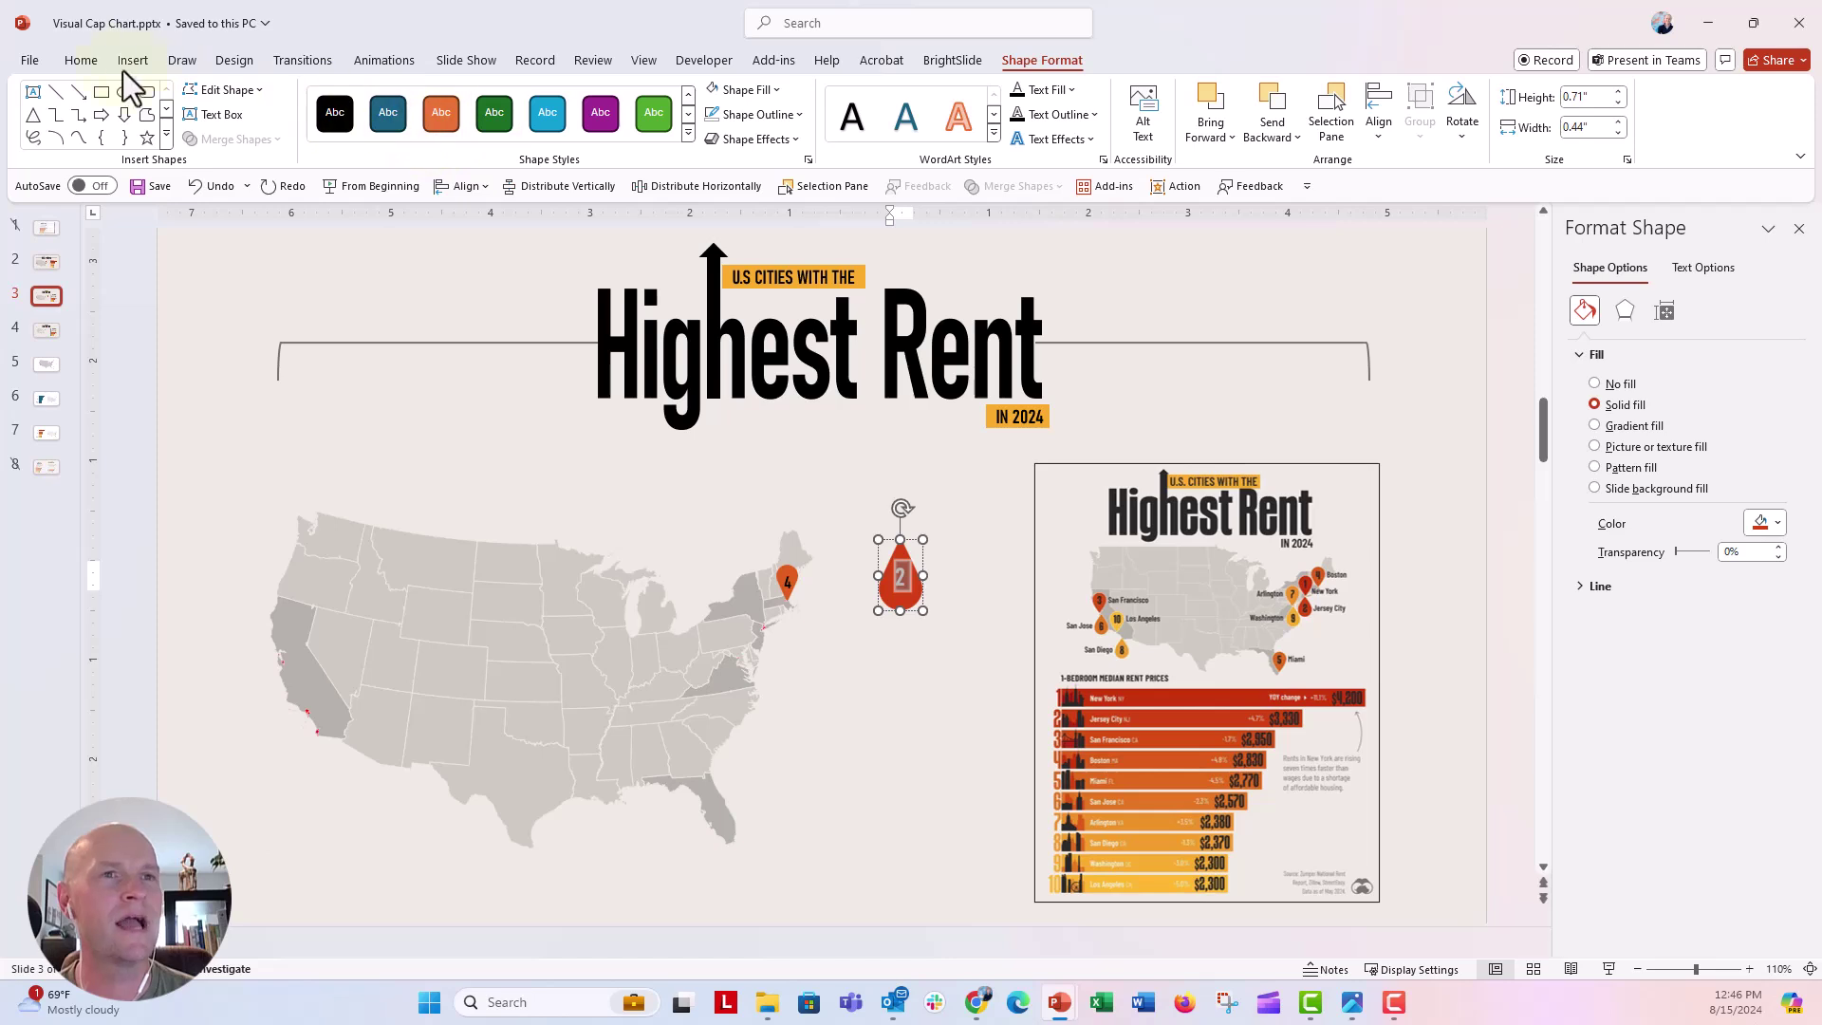
Step: Reduce the teardrop's number to 12 pt and shrink the teardrop to pin size beside the northeast coast
click(81, 59)
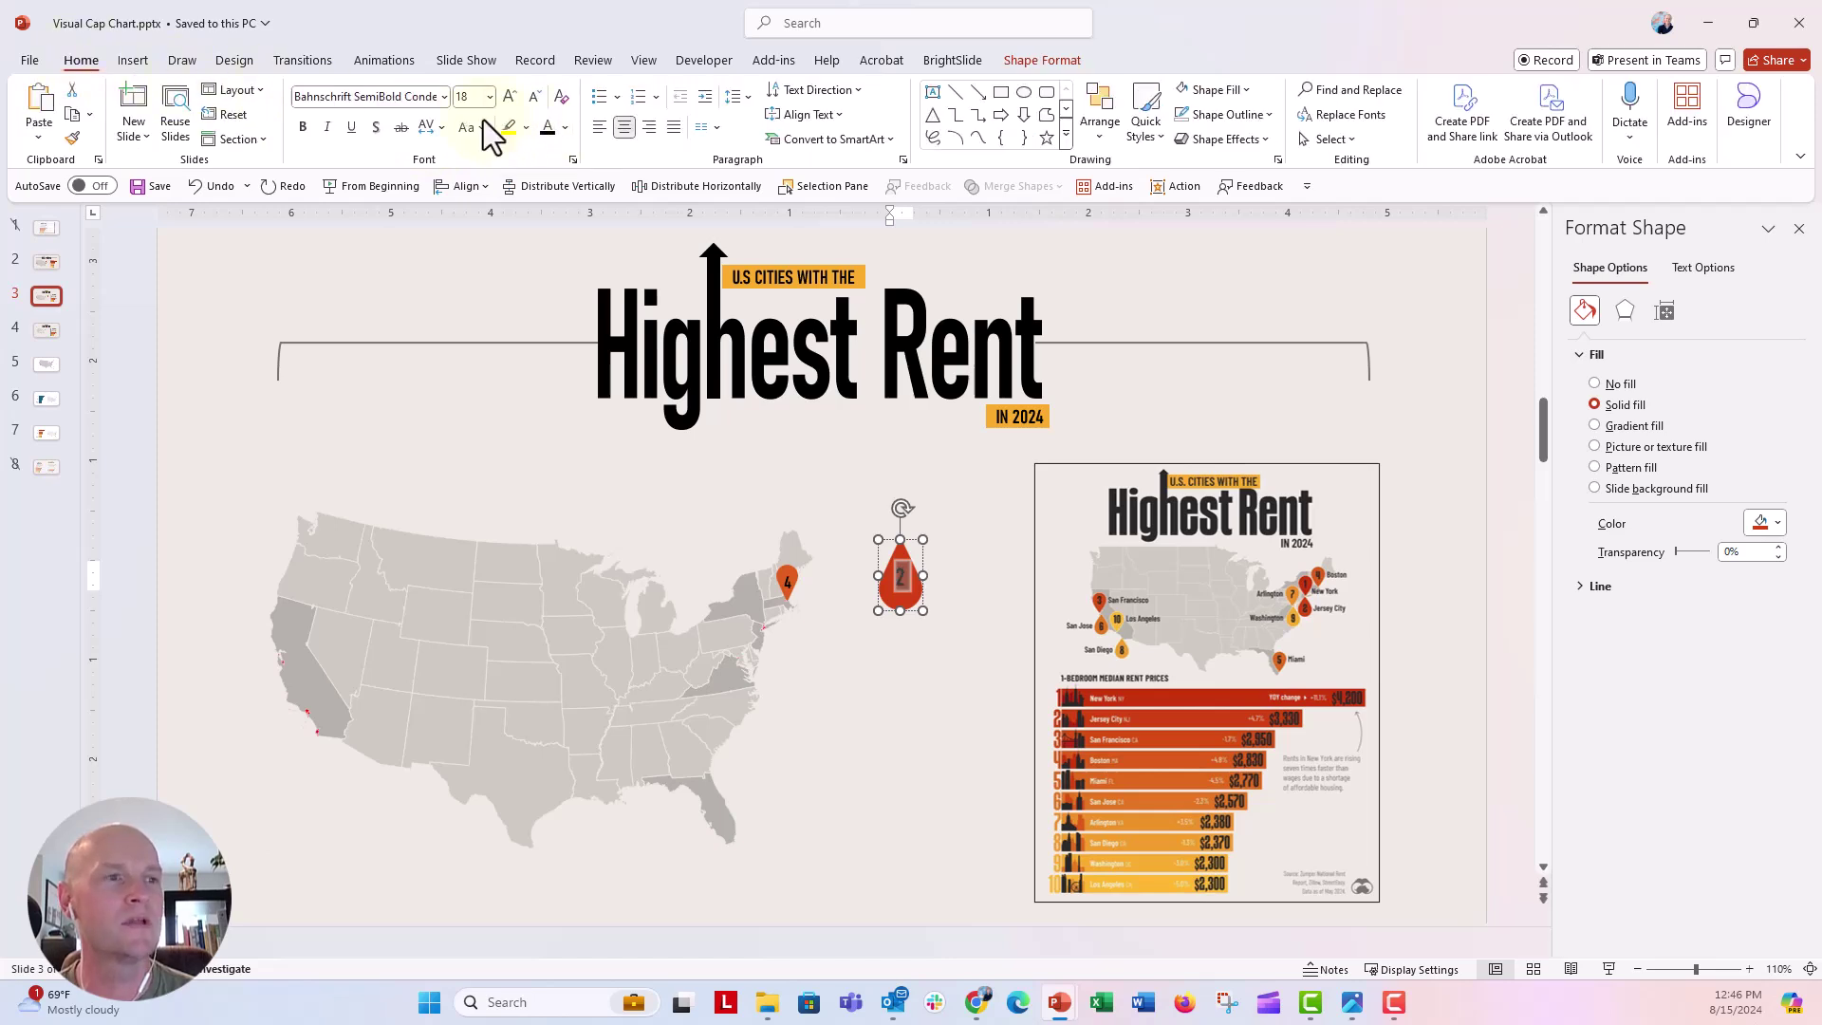
click(535, 99)
click(536, 99)
click(535, 99)
drag(916, 607, 876, 622)
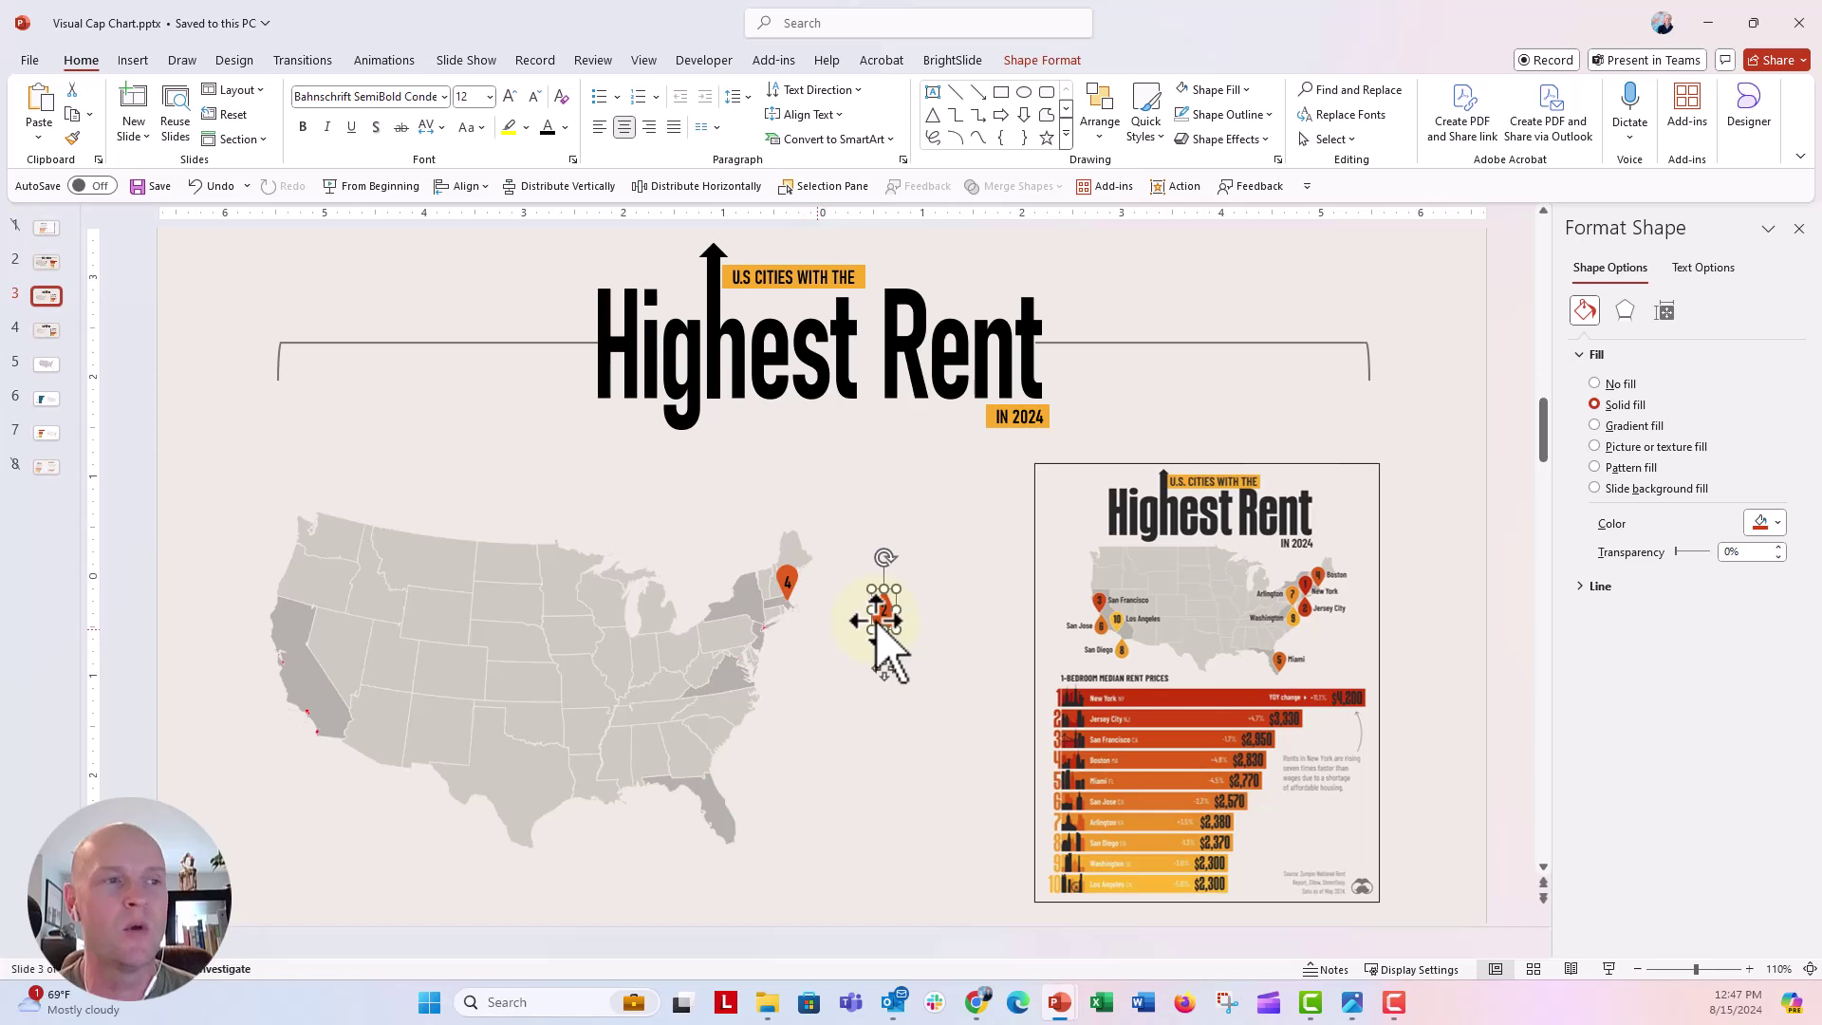
Step: Match the sizes of the pins numbered 2 and 4 using BrightSlide
click(795, 575)
click(795, 578)
click(795, 578)
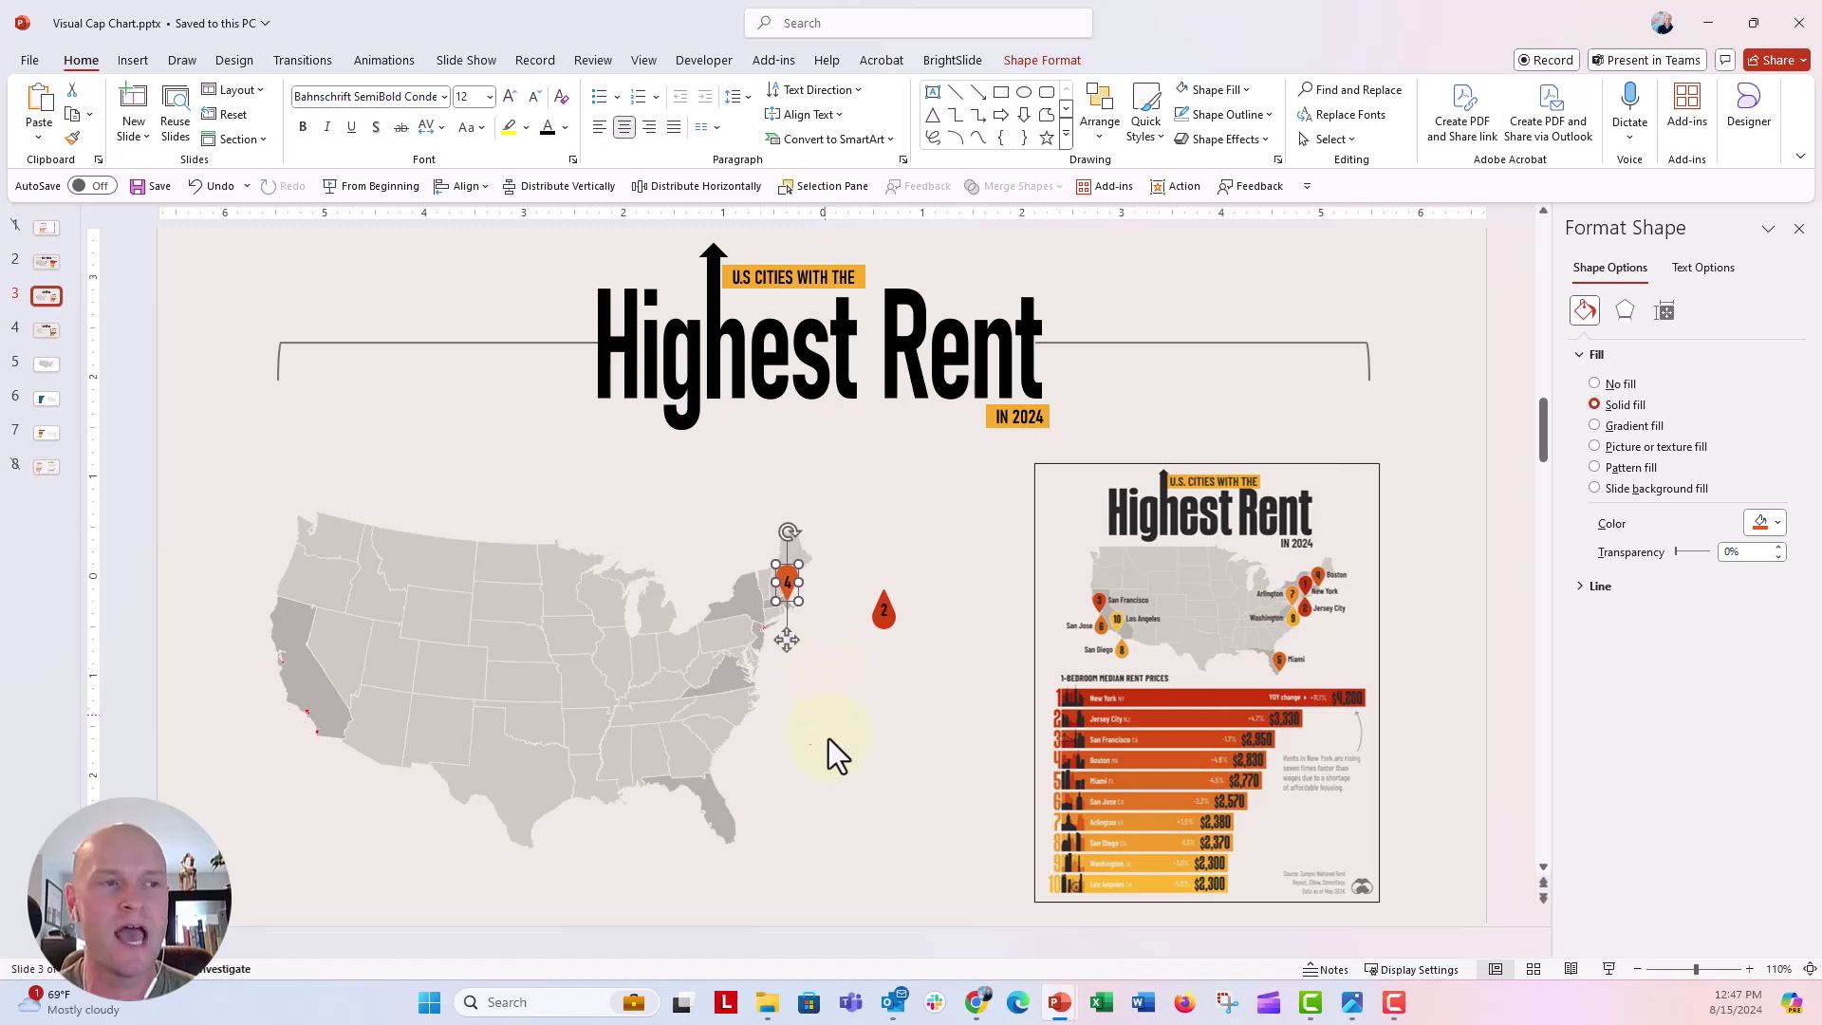
click(835, 641)
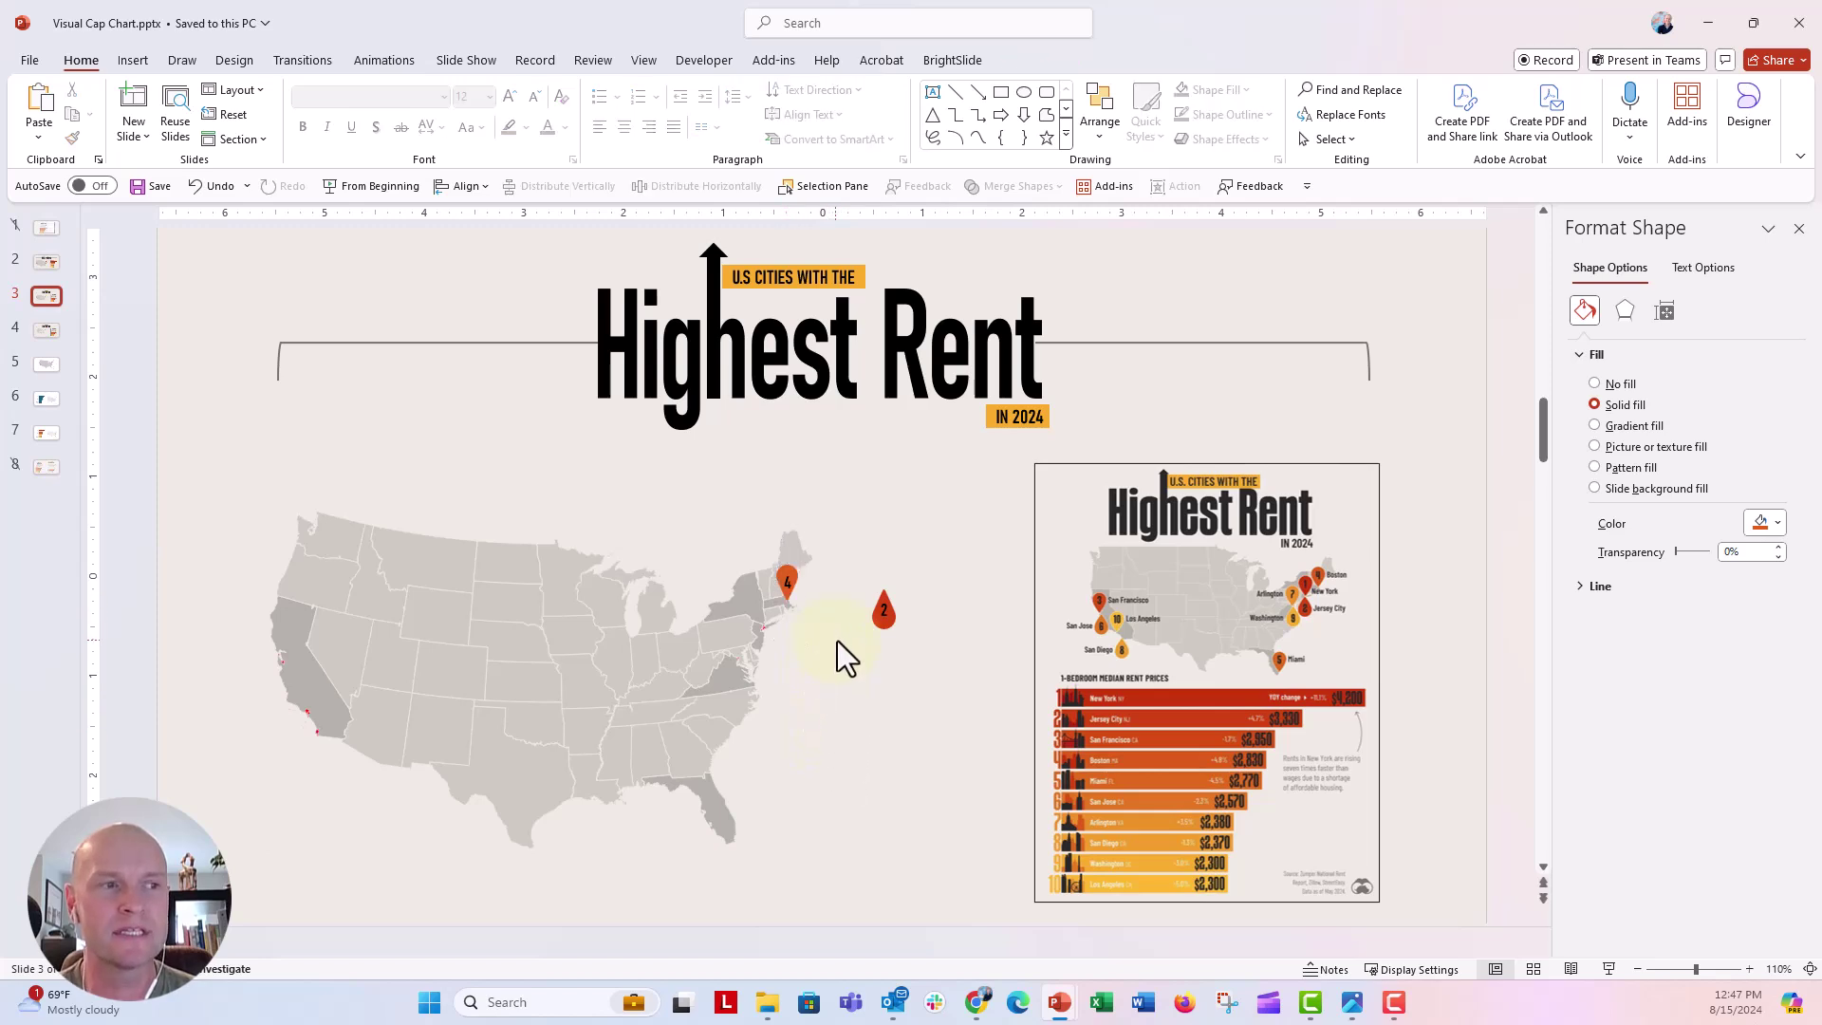
click(883, 612)
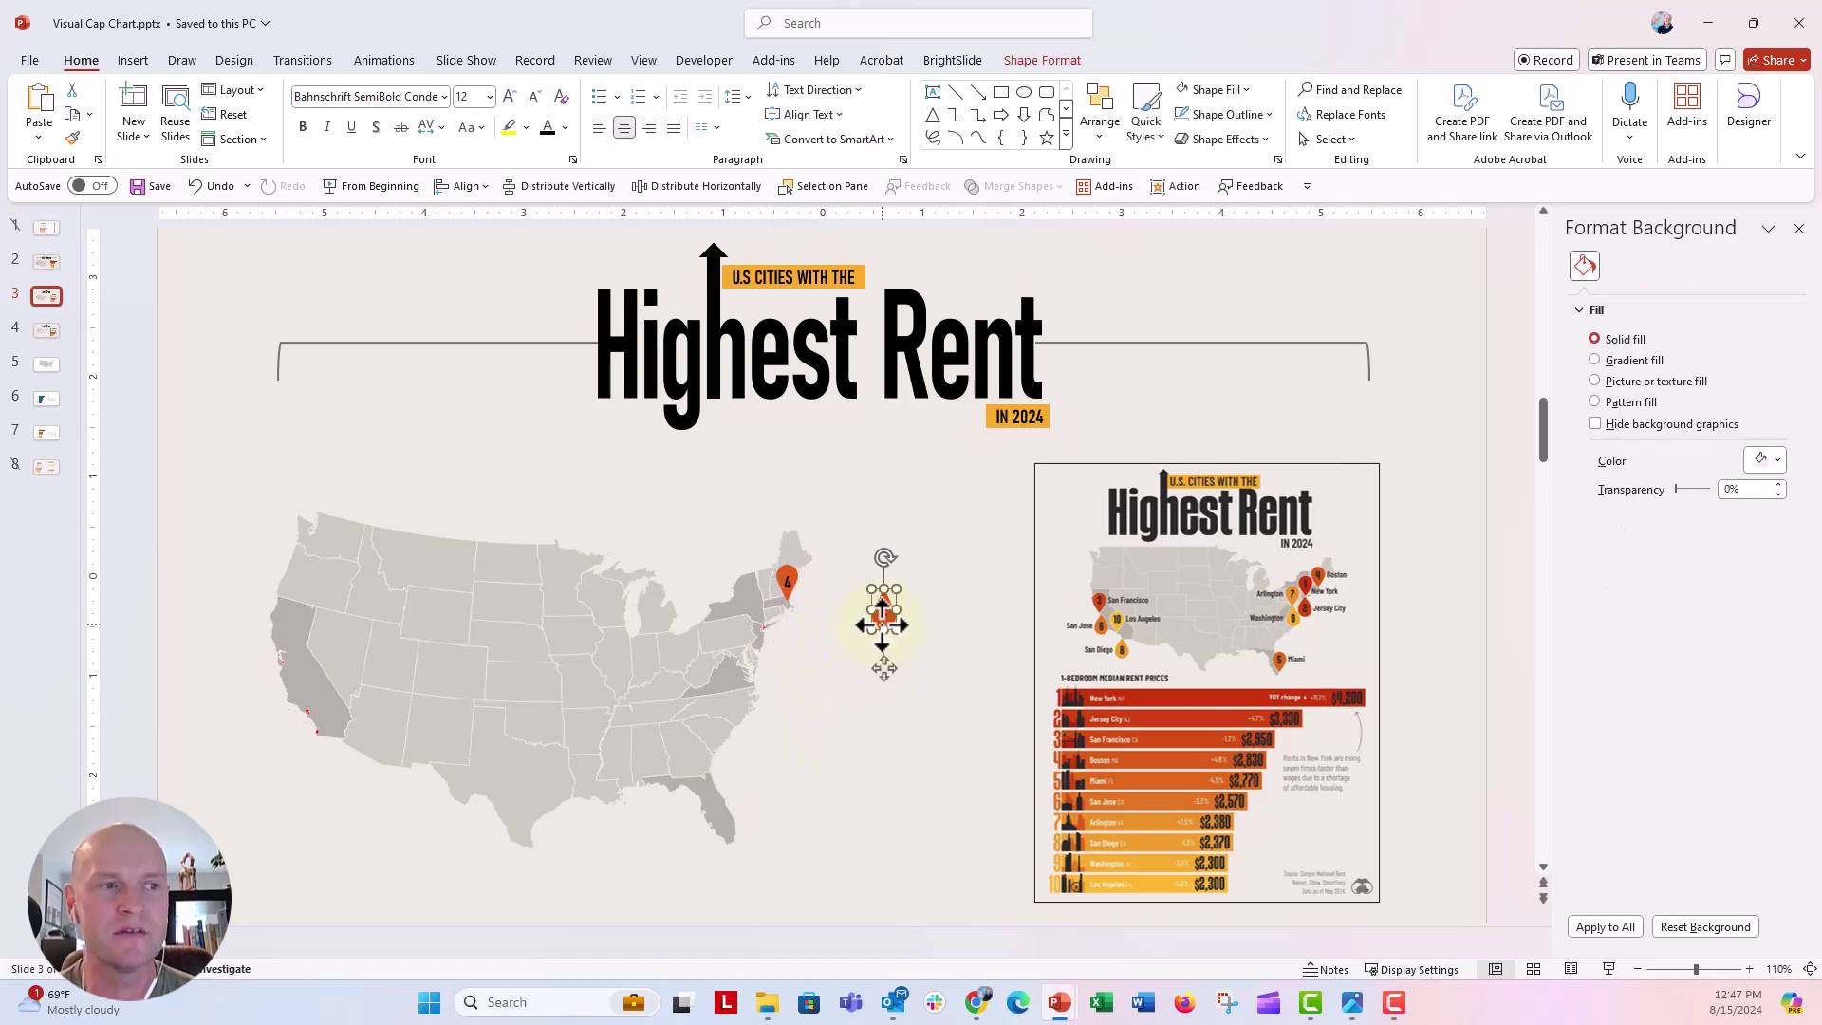
shift+click(795, 576)
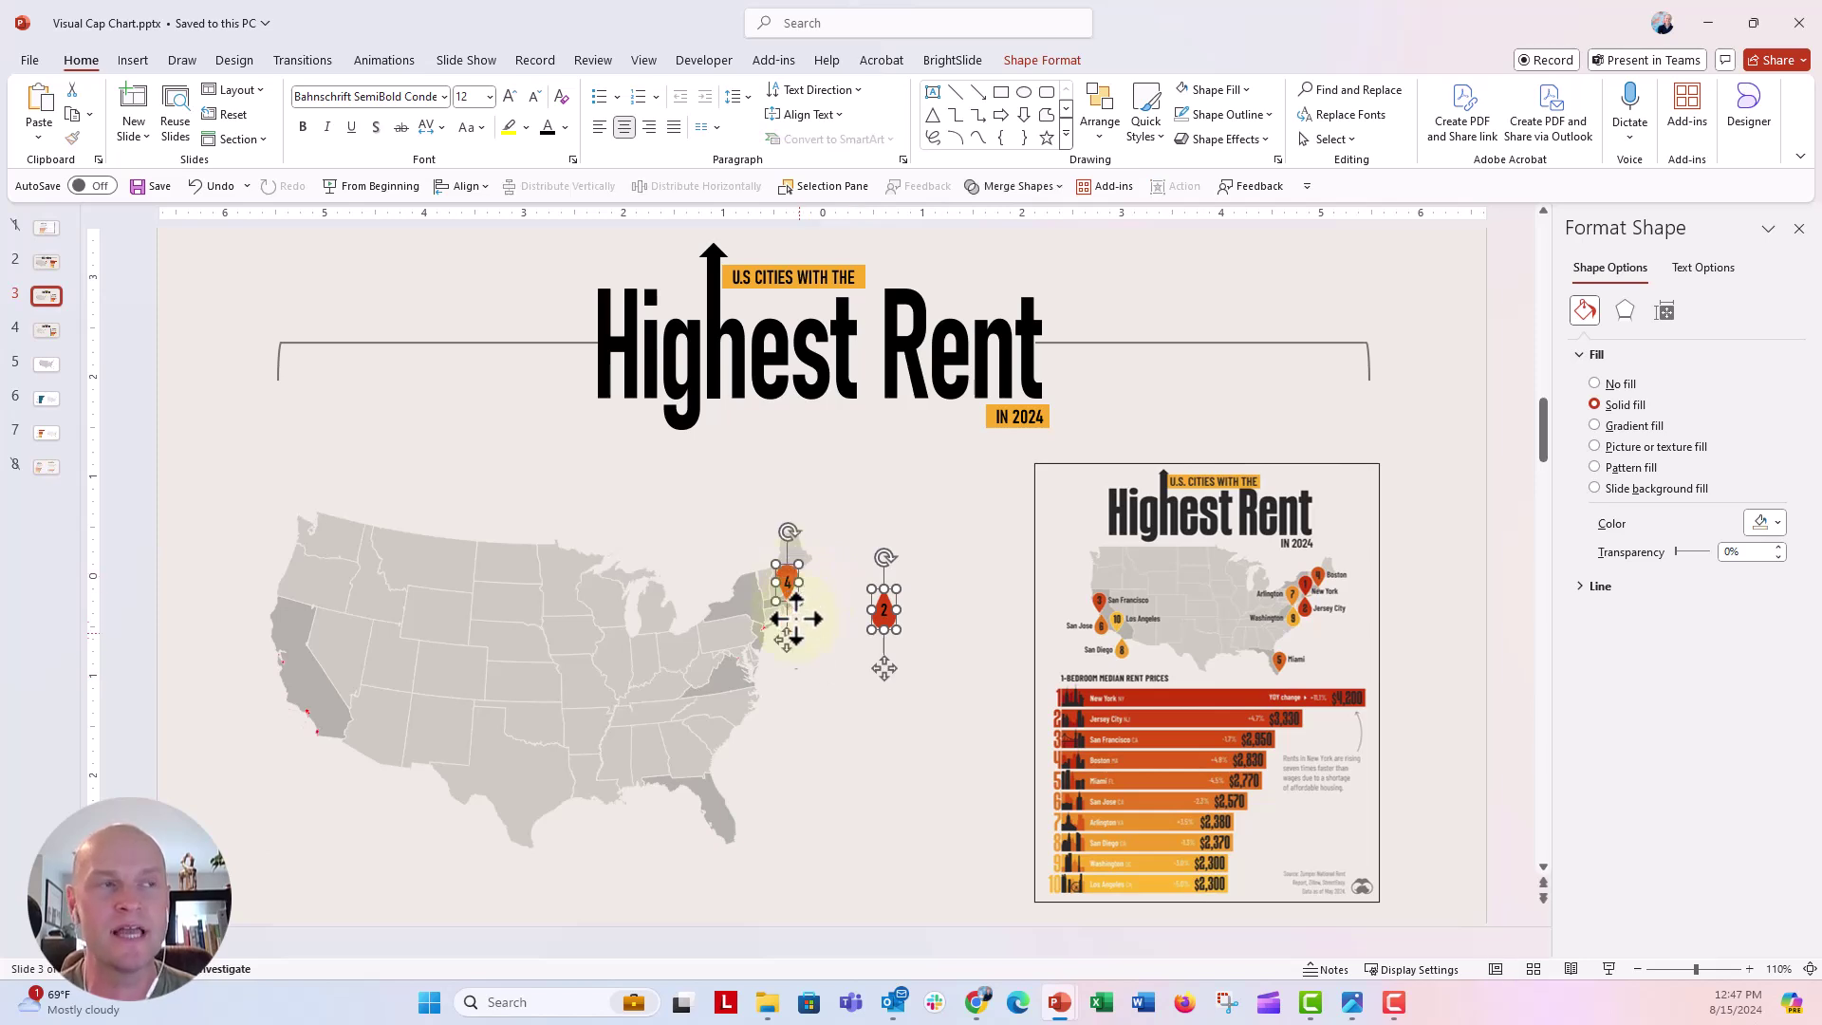
click(949, 60)
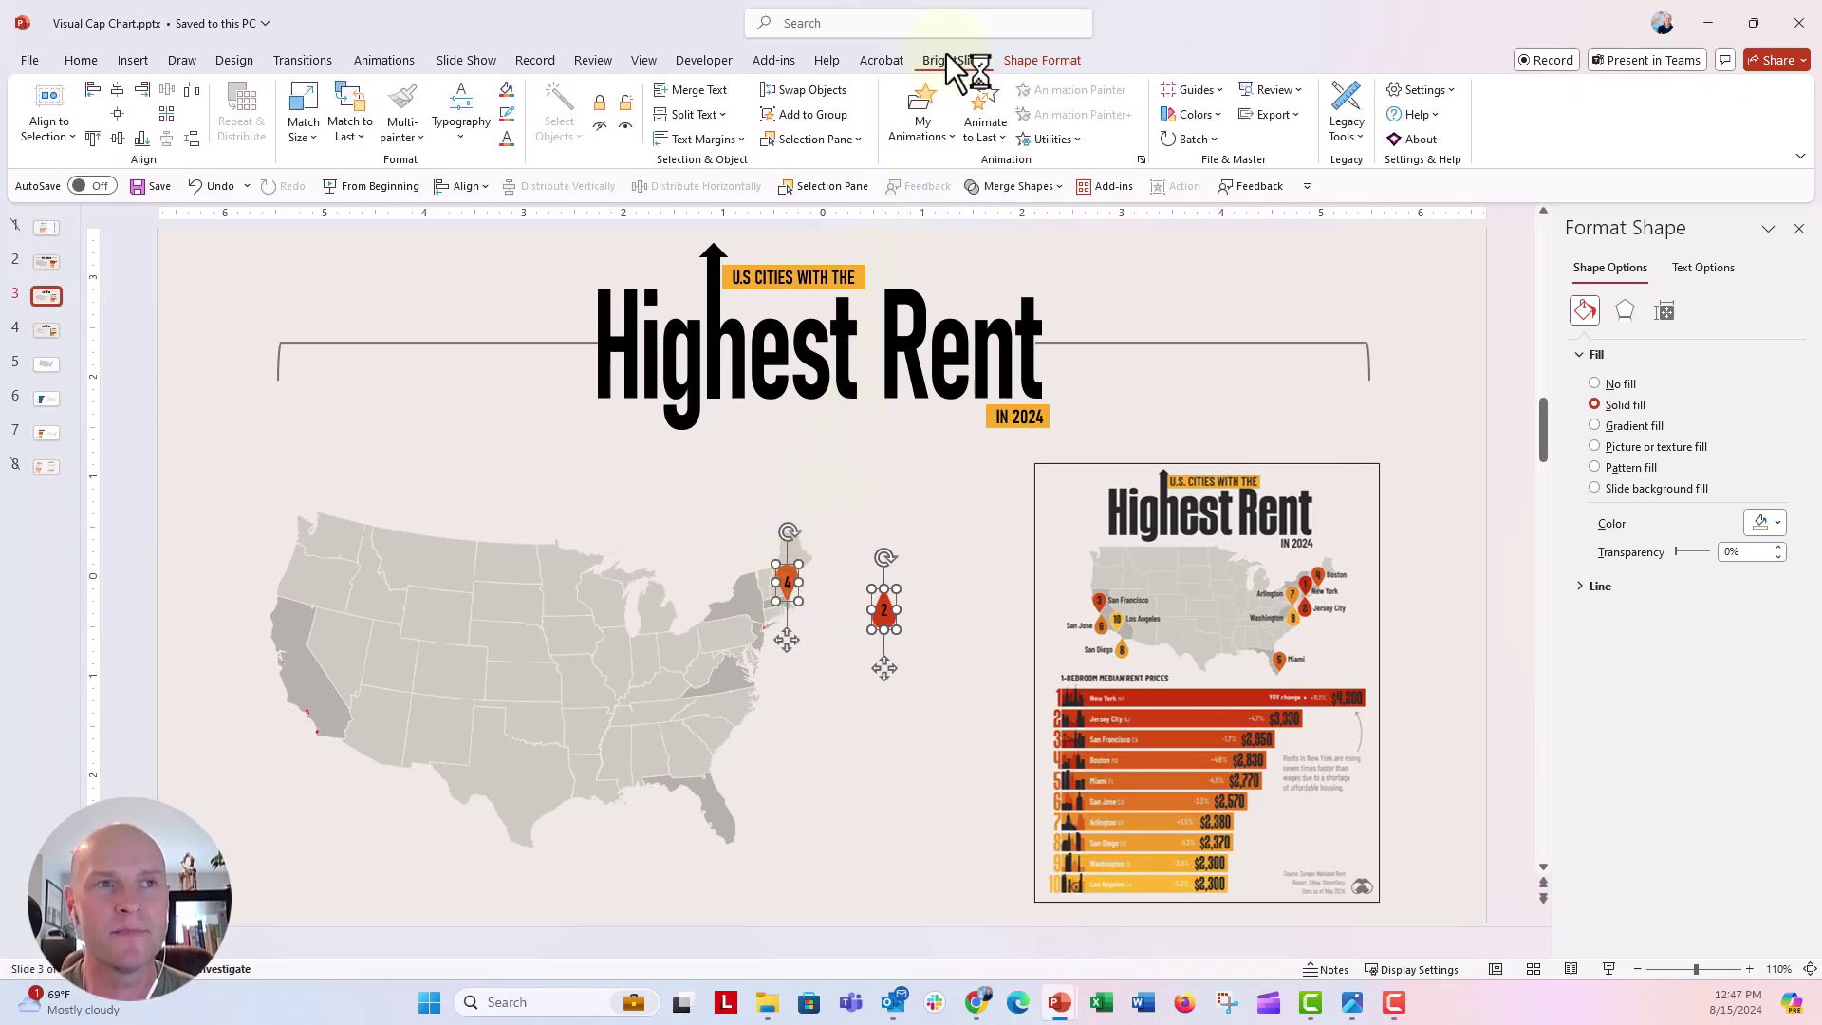
click(314, 104)
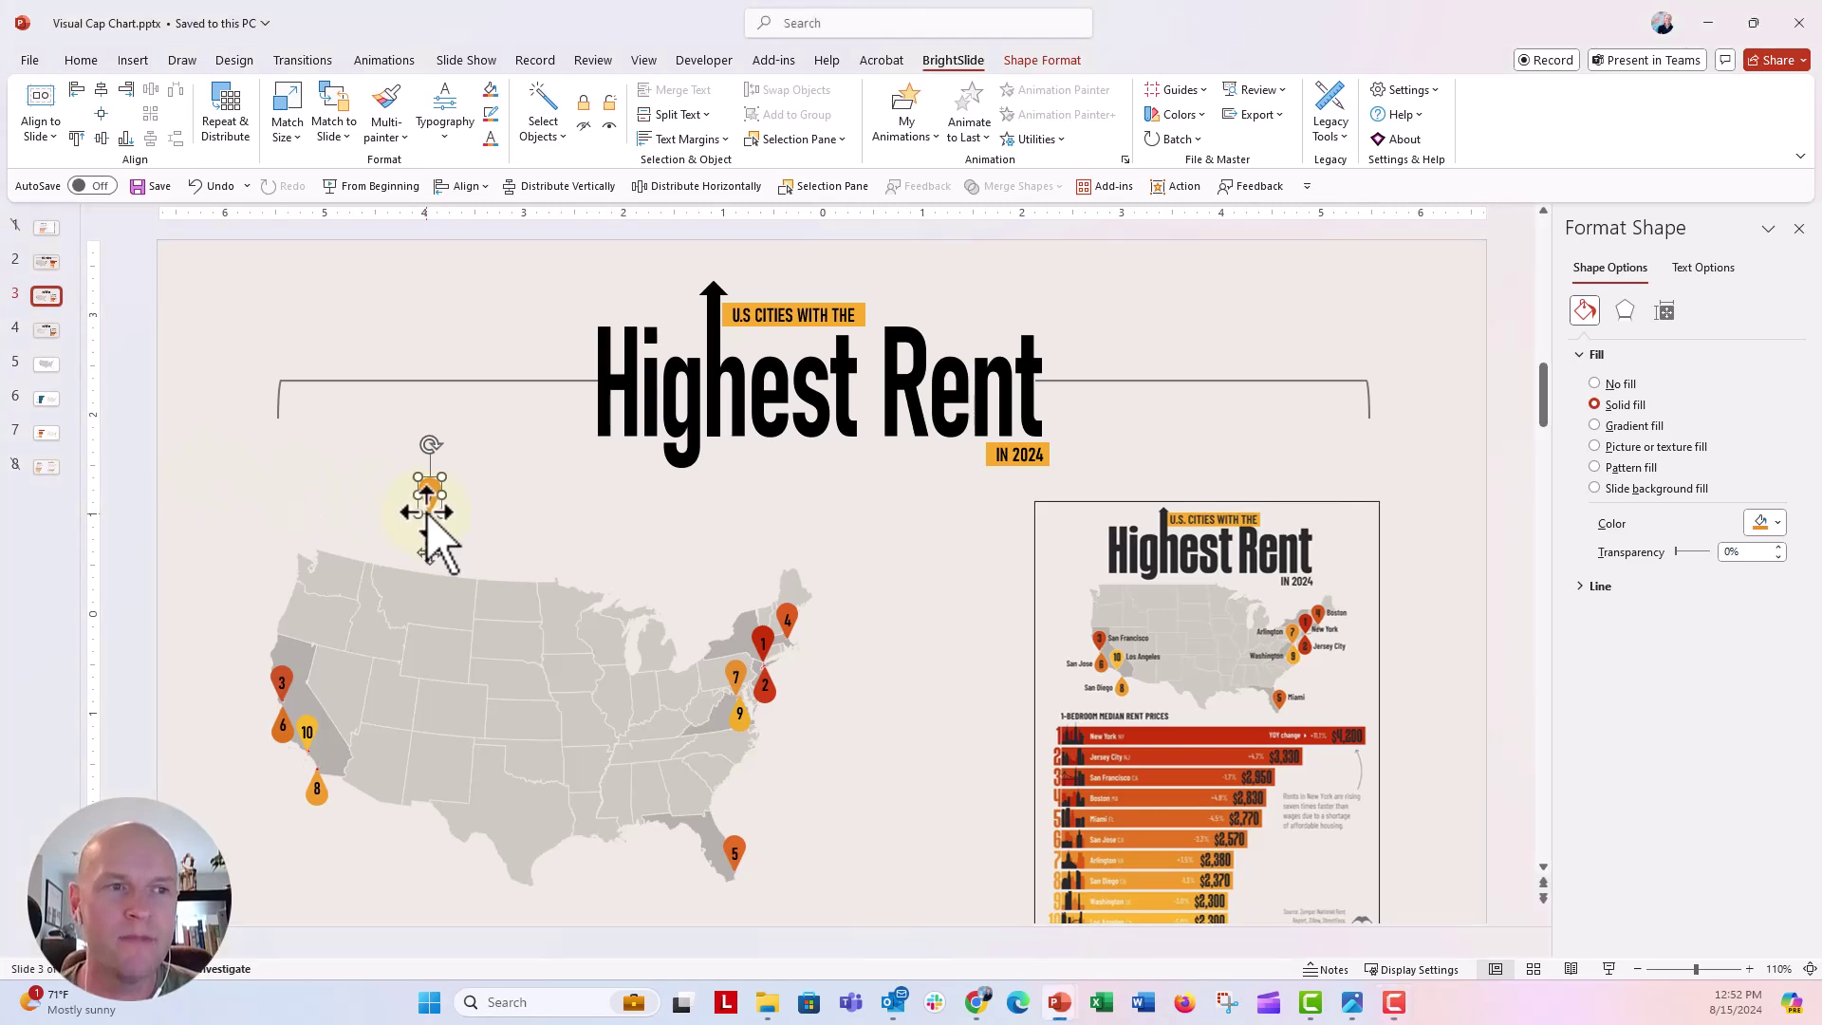
Step: Nudge the spare pin numbered 7 above the map farther to the left
key(Left)
key(Left)
key(Left)
key(Left)
key(Left)
key(Left)
key(Left)
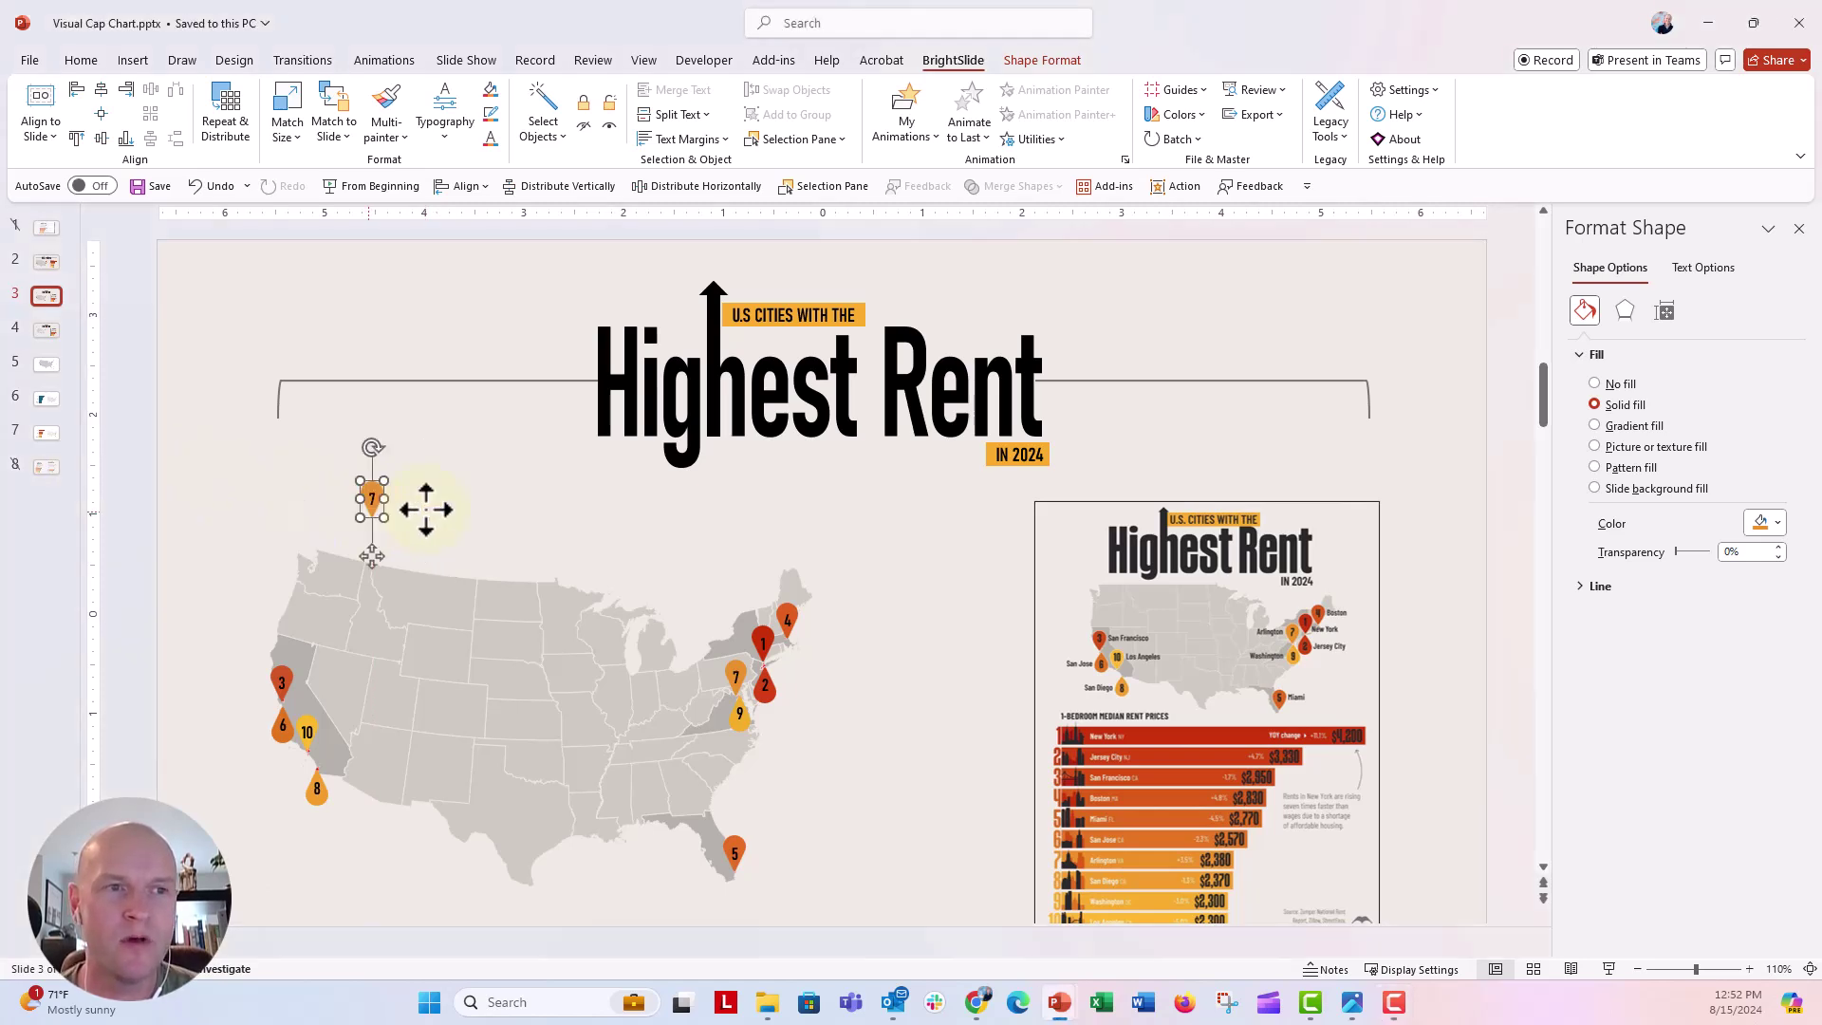
Step: Change the spare pin's number to 10 and turn off text wrapping in the shape
click(374, 501)
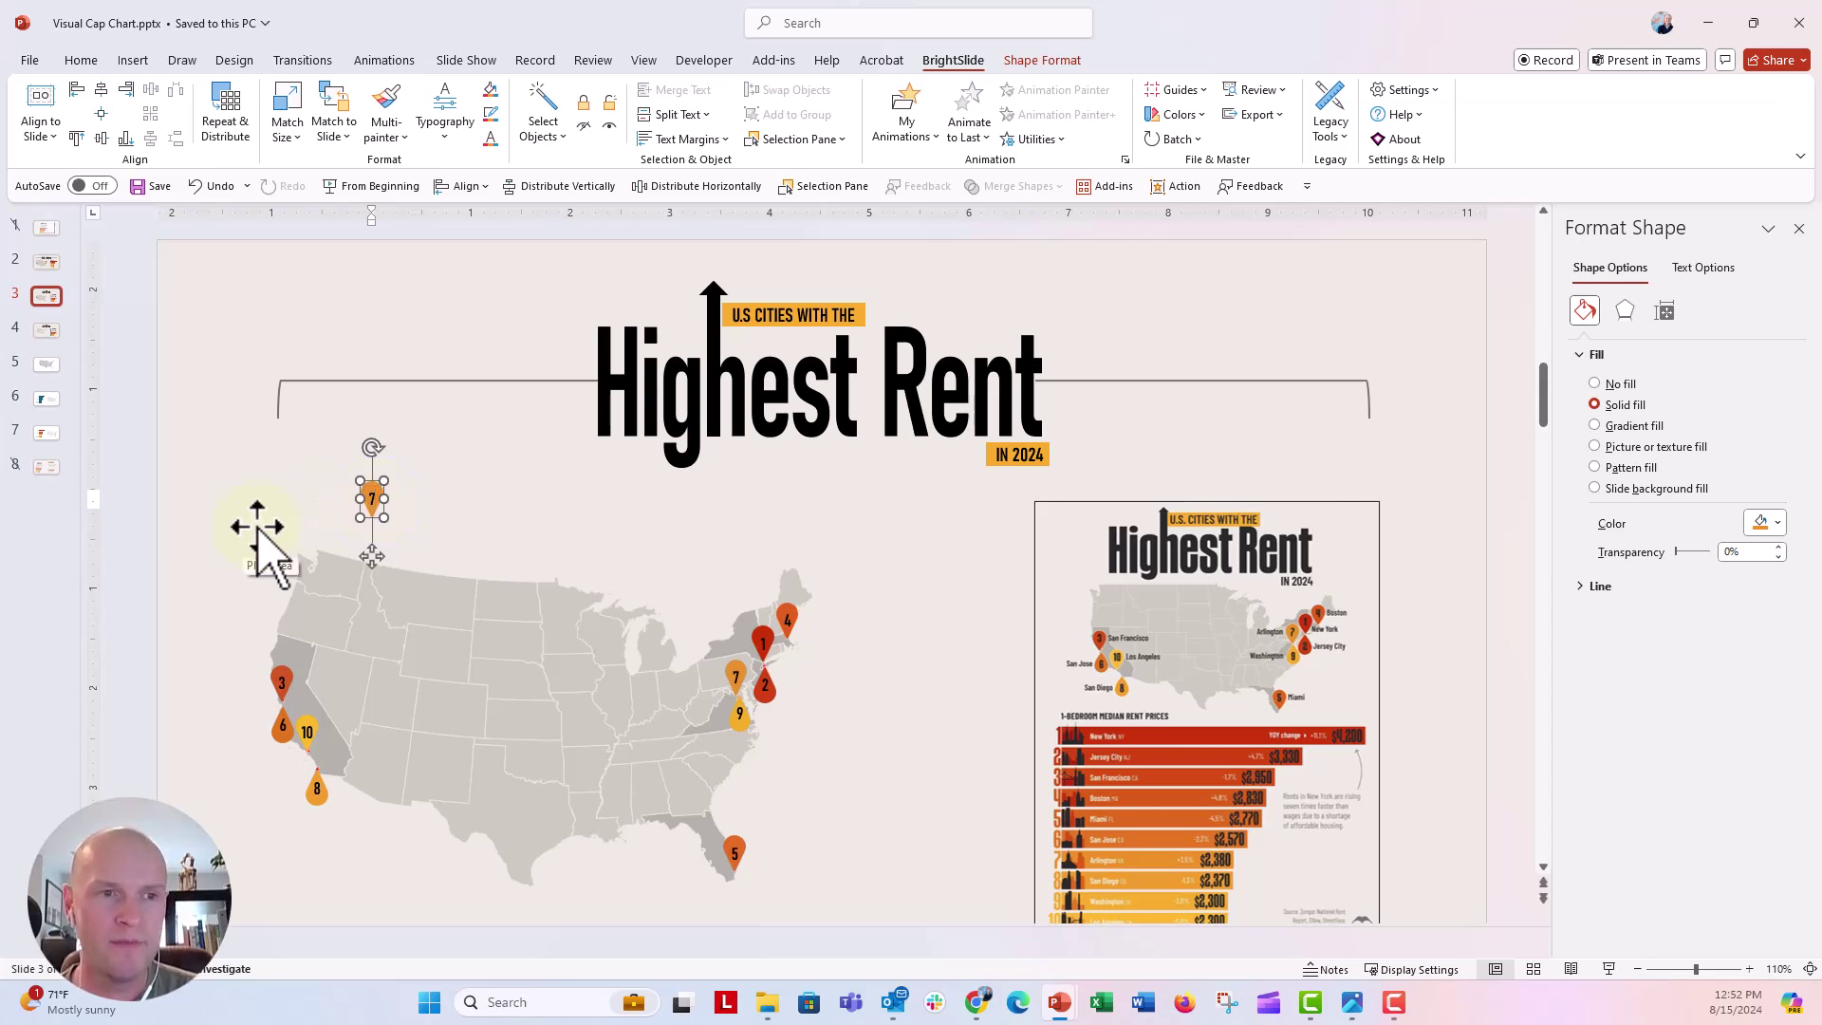
text(10)
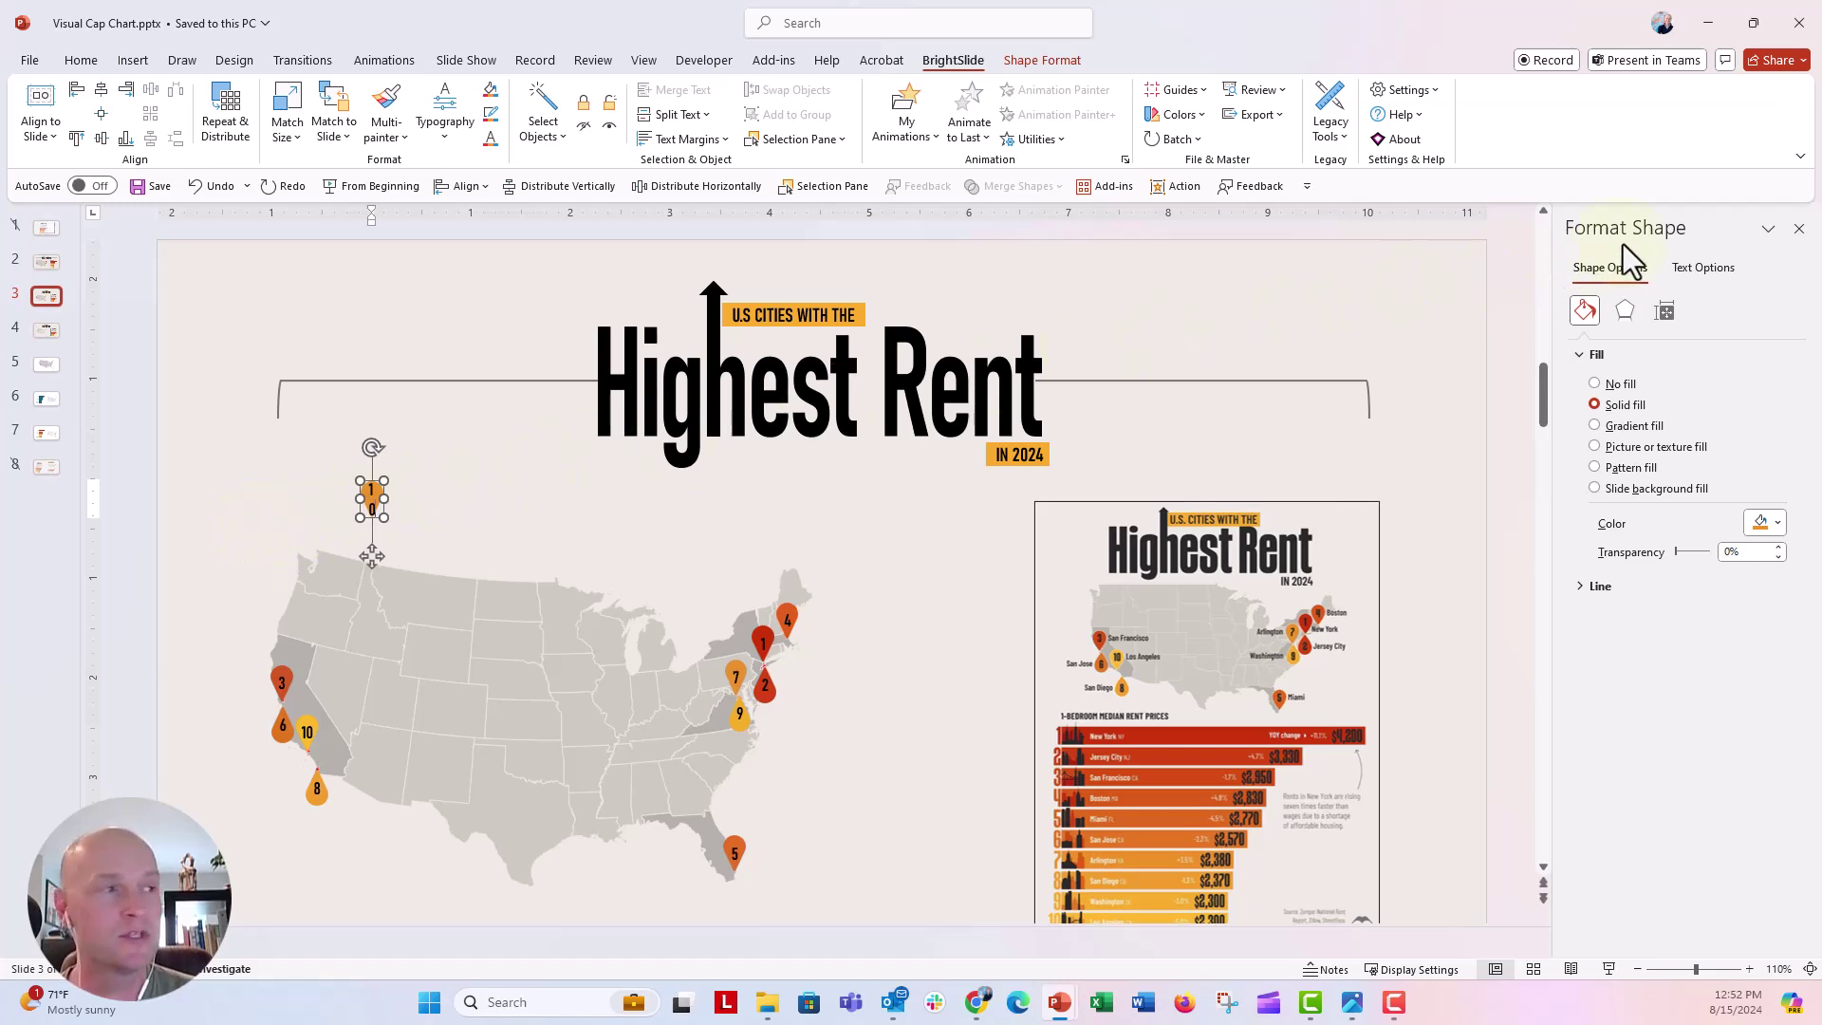
click(1665, 317)
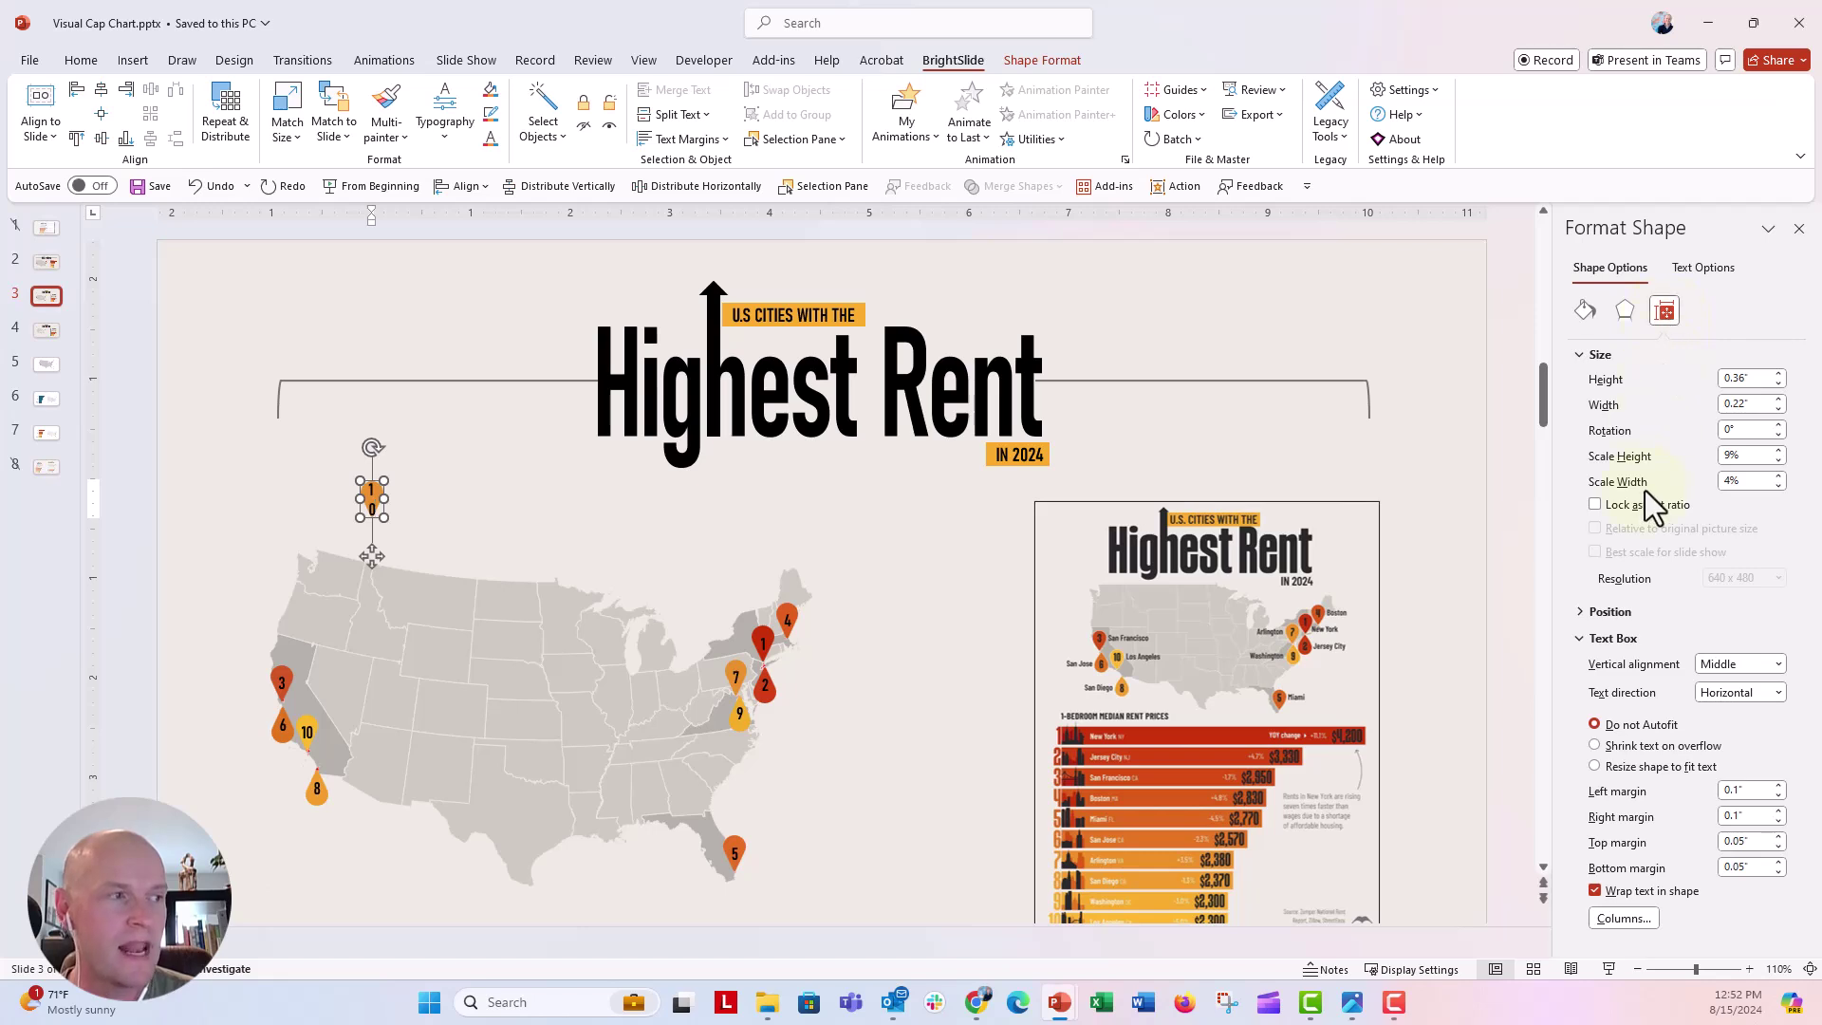
click(1594, 890)
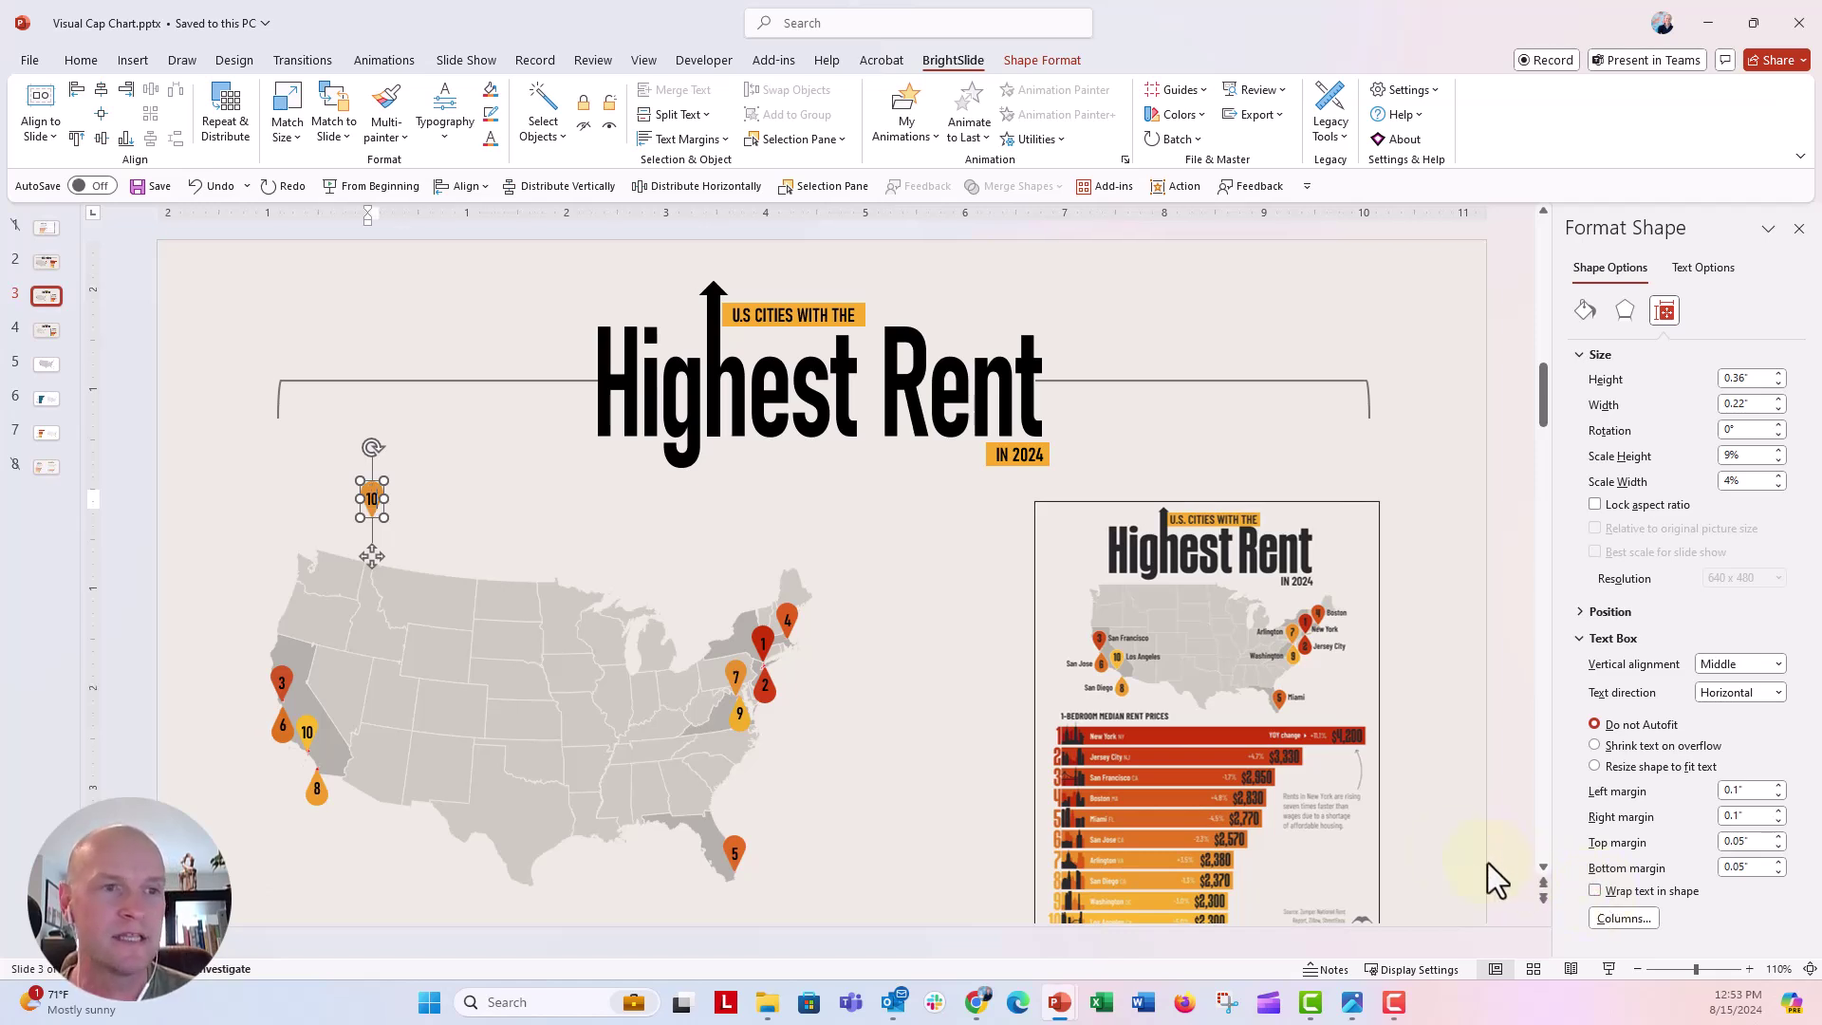
Step: Delete the spare pin above the map
click(399, 523)
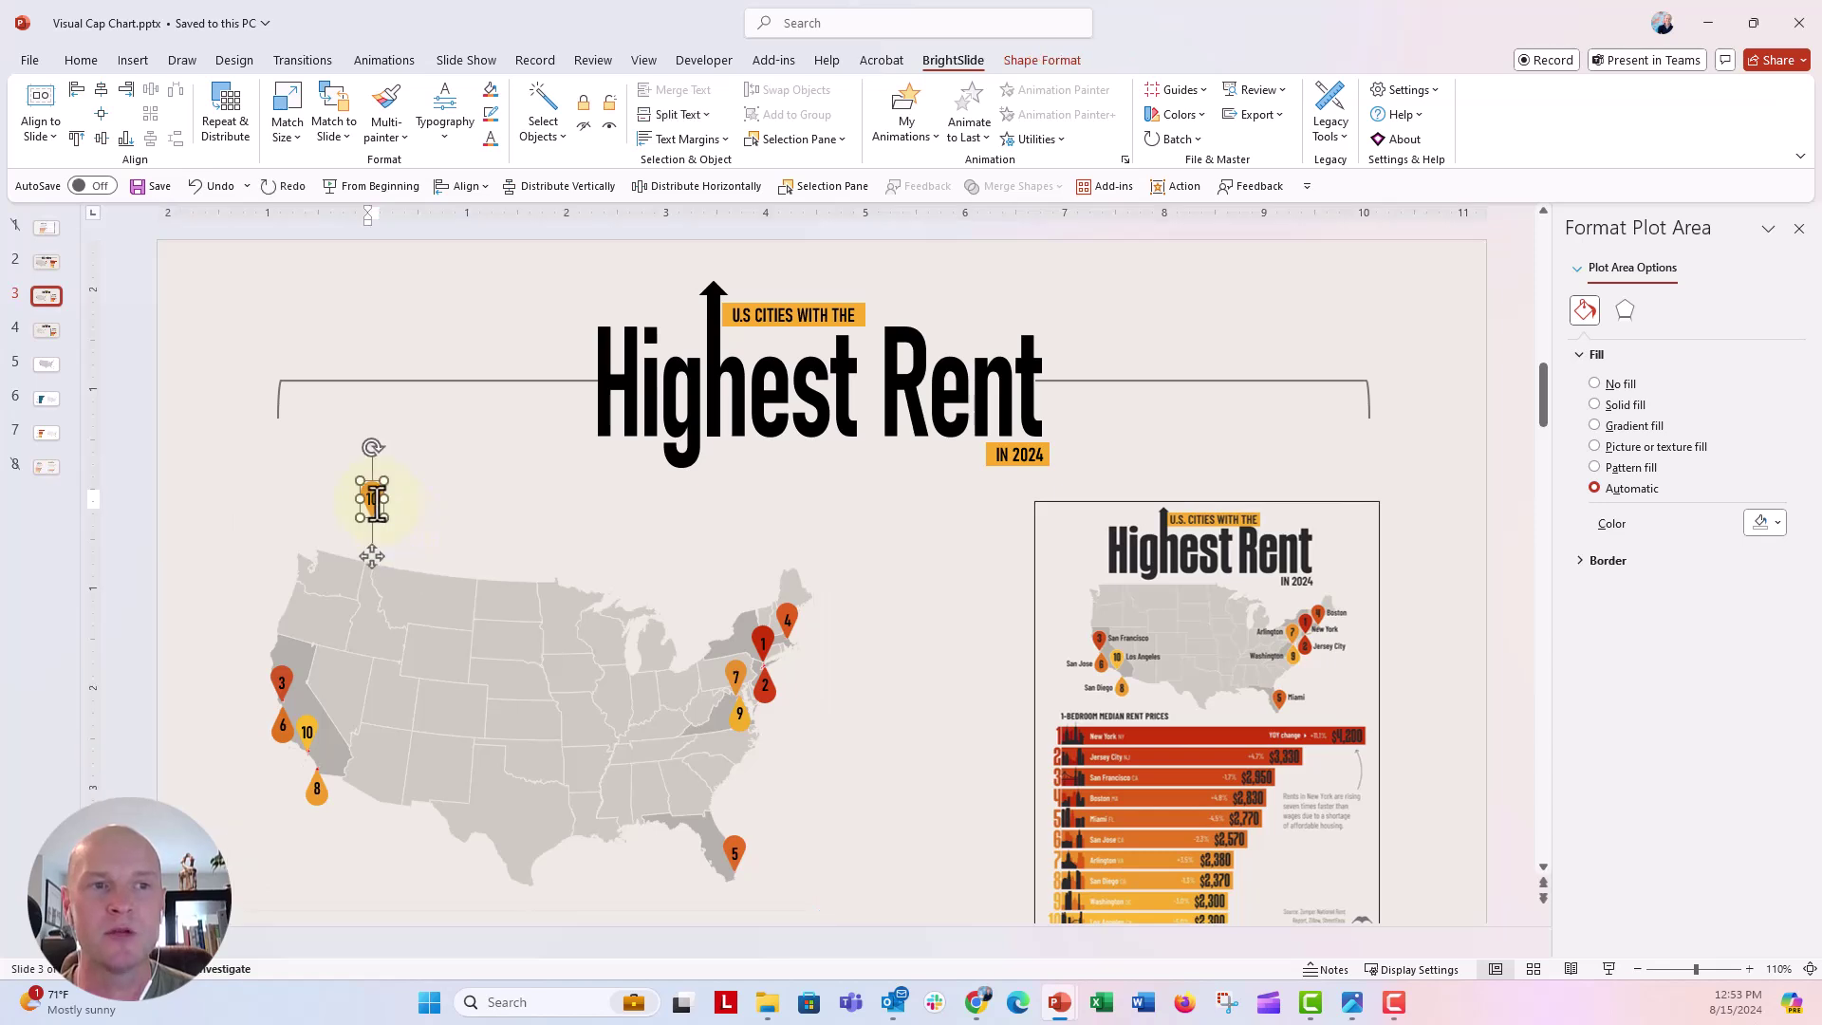
click(372, 498)
key(Delete)
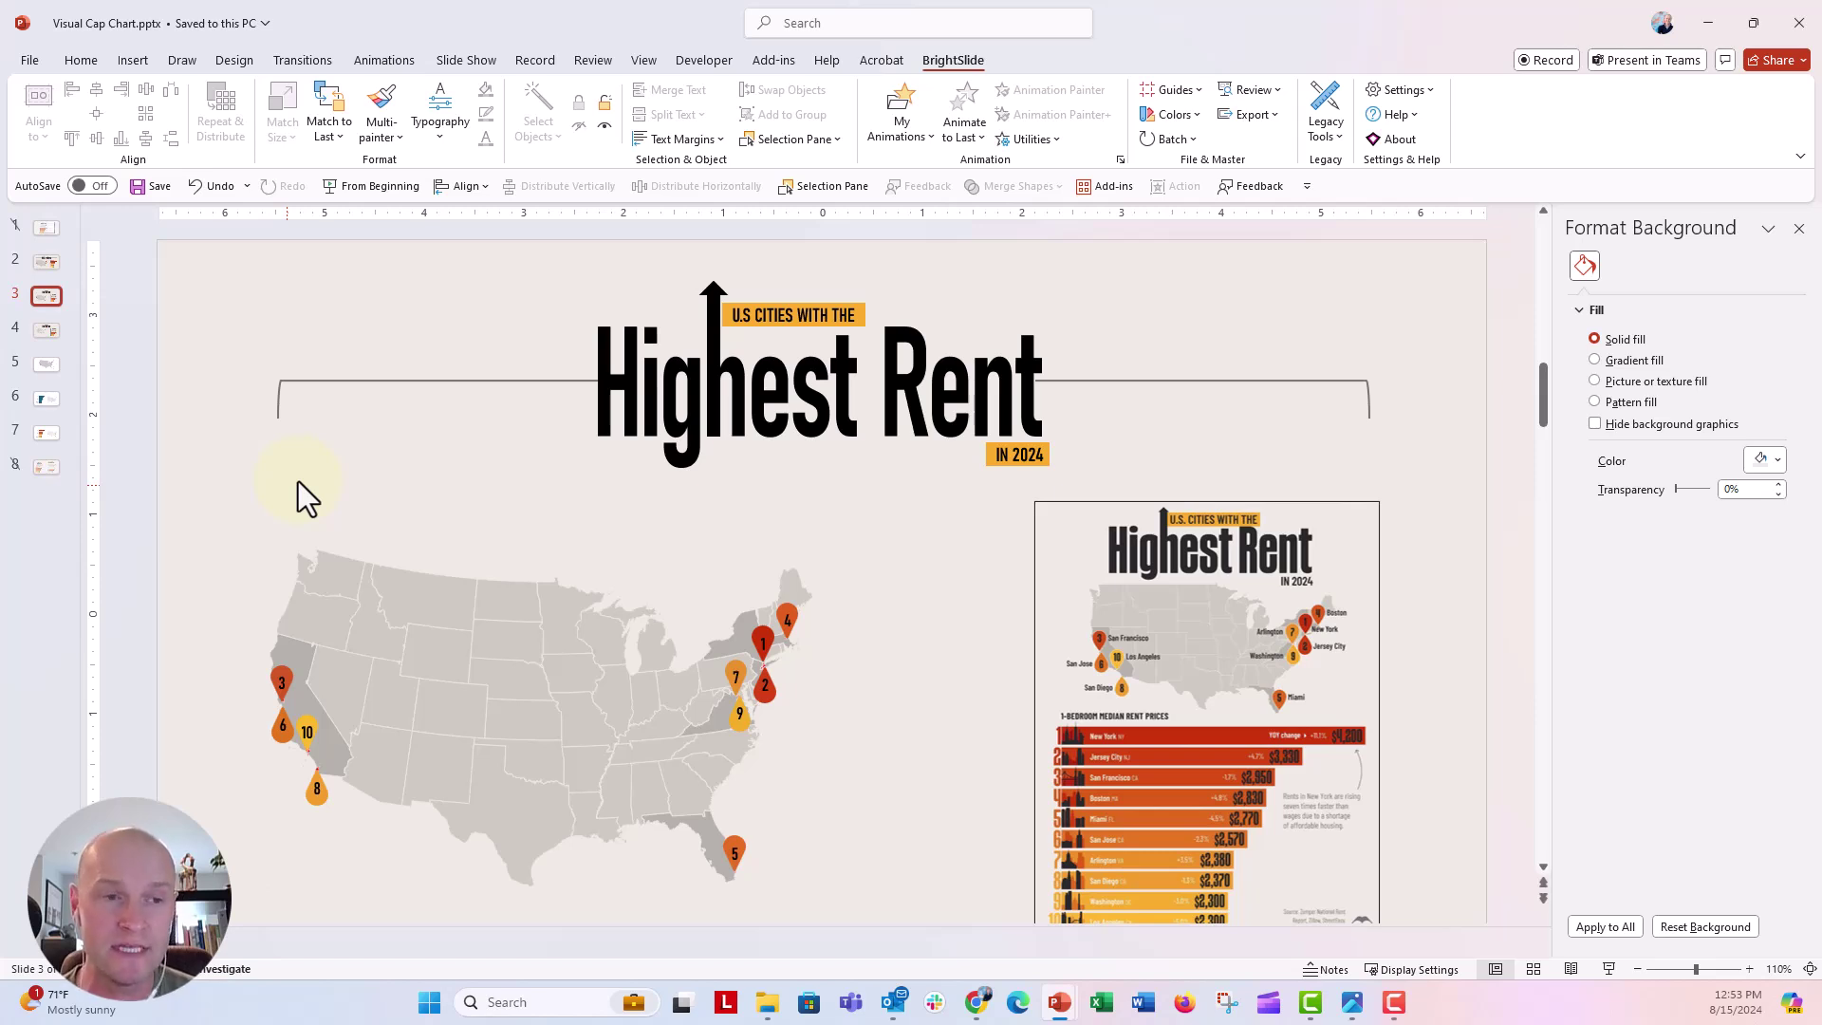
Step: Move the map chart horizontally off the slide's left side, leaving the numbered pins and the underlying map in place
click(424, 596)
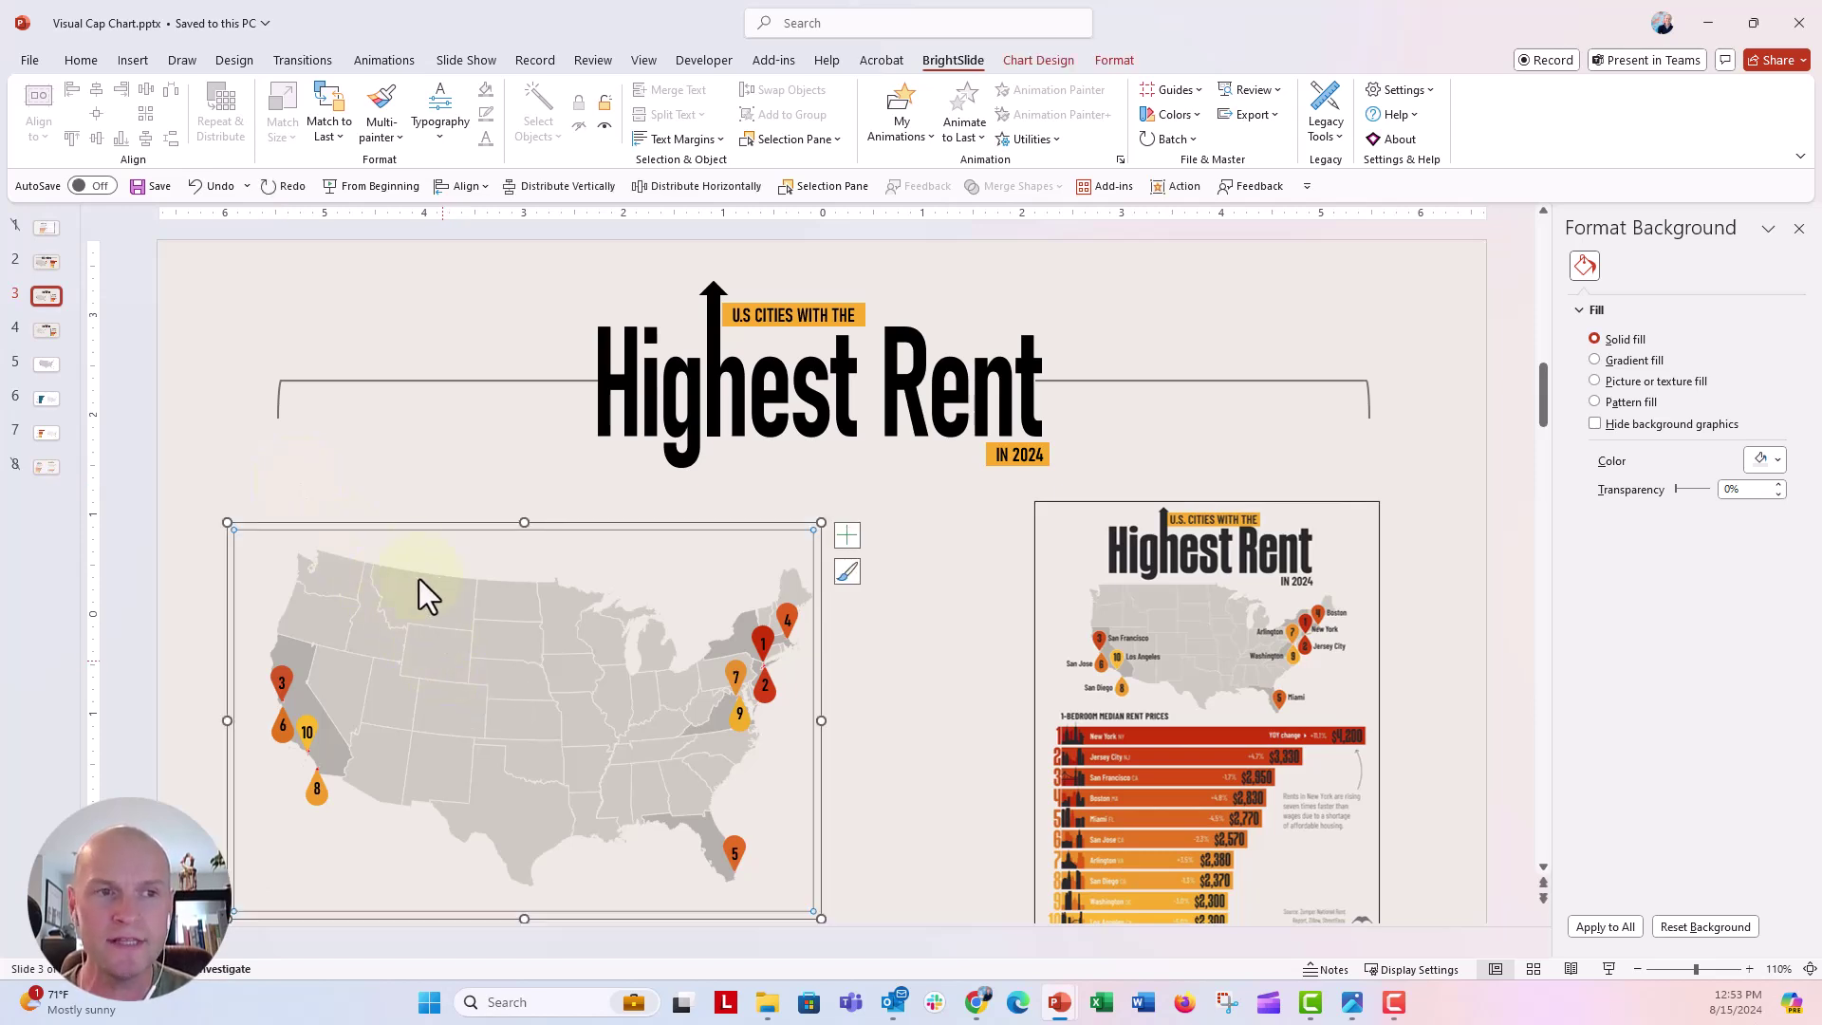
click(405, 521)
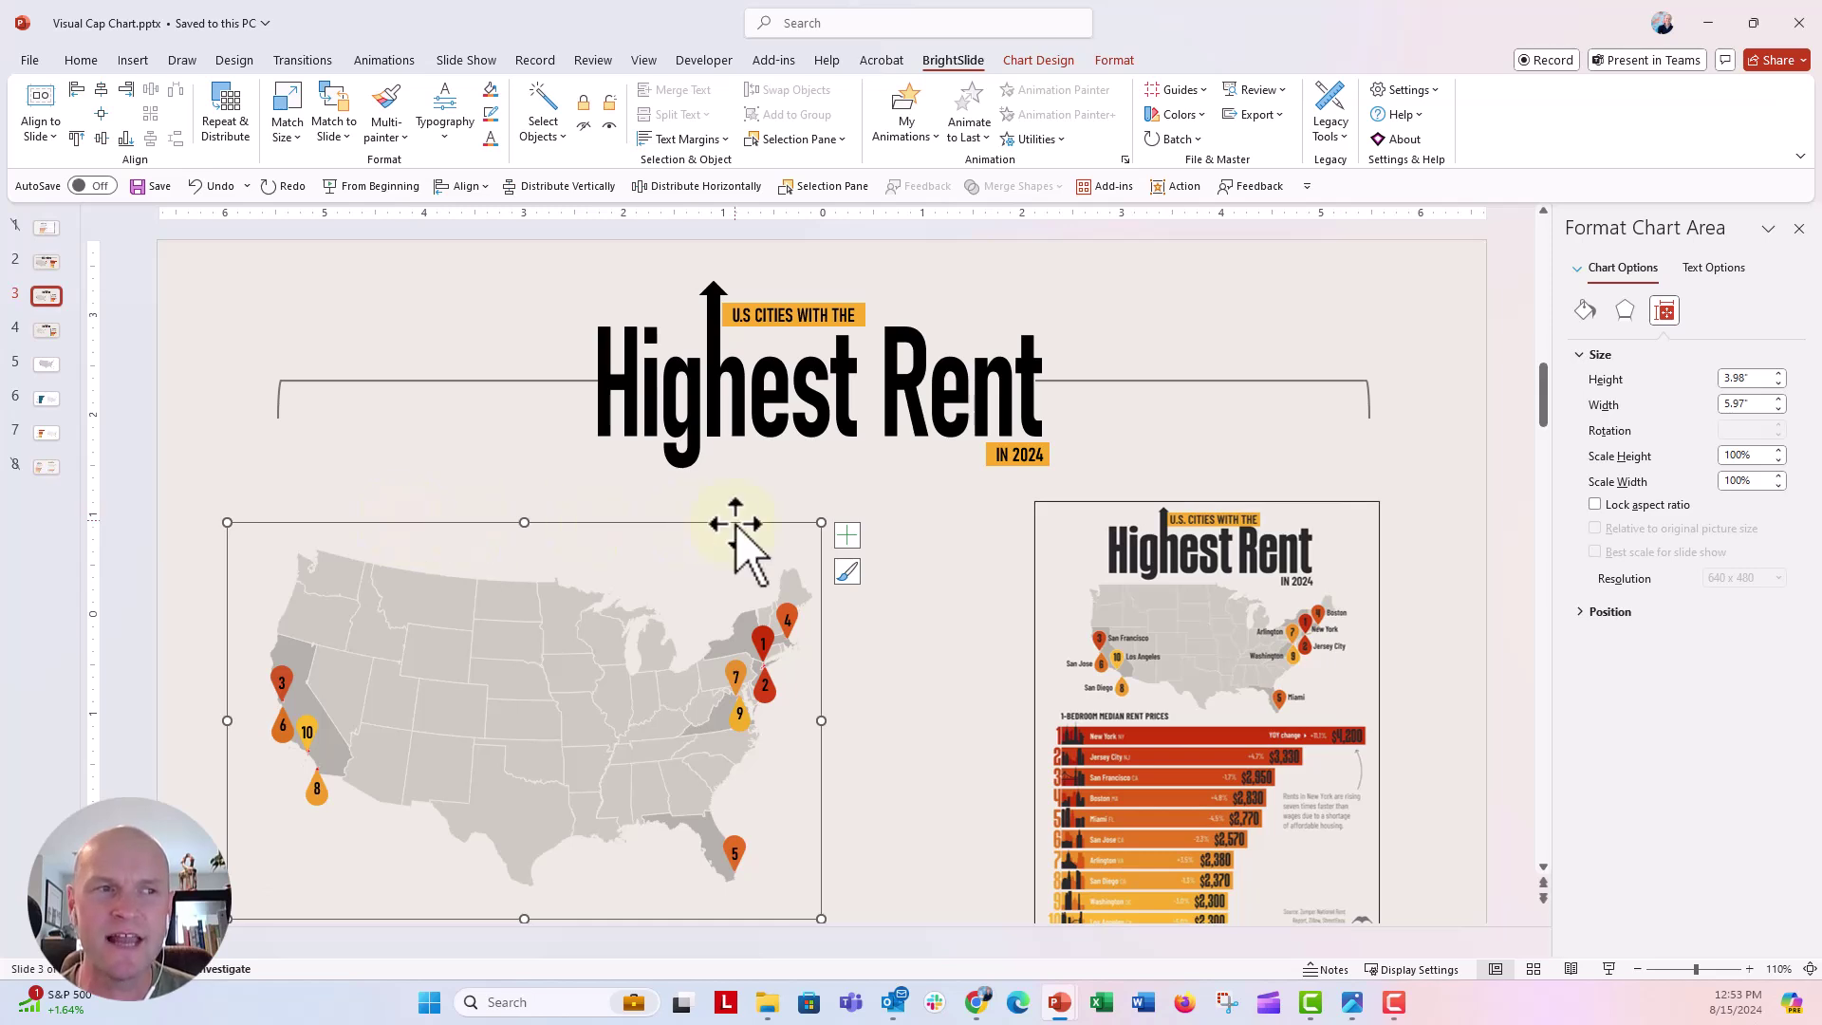
drag(735, 531, 109, 512)
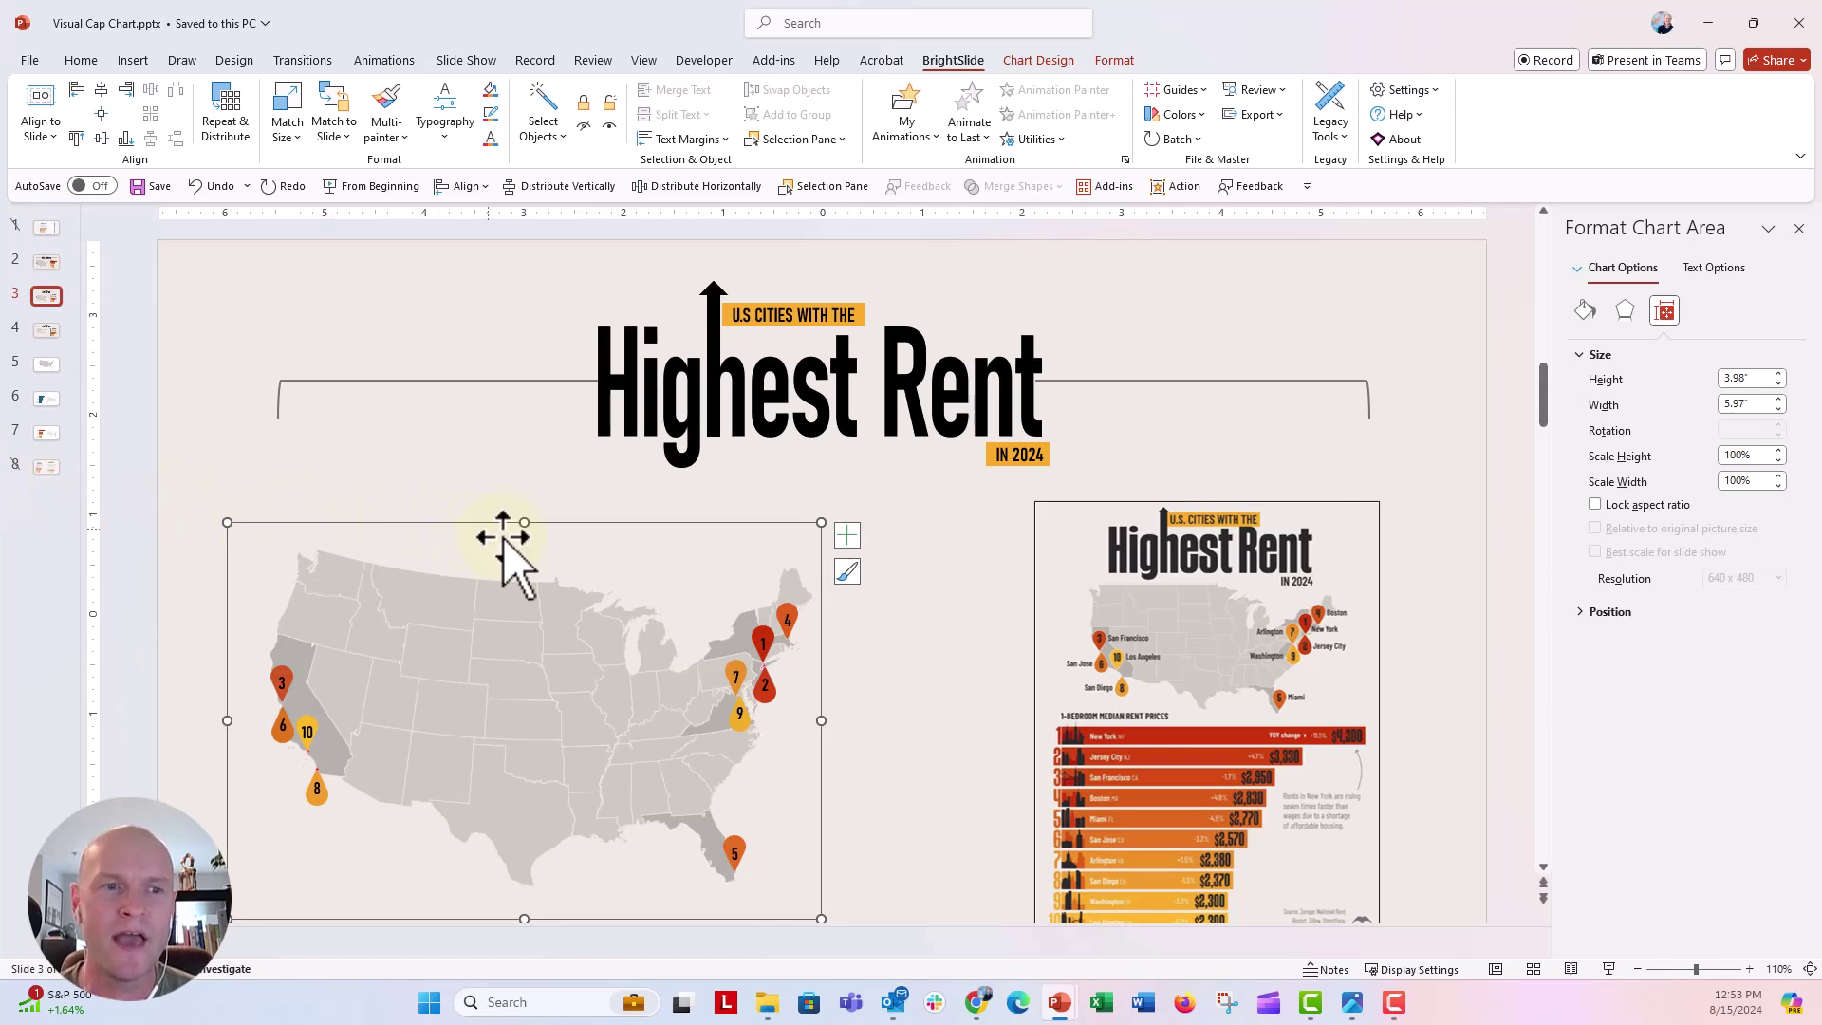
drag(319, 515, 83, 520)
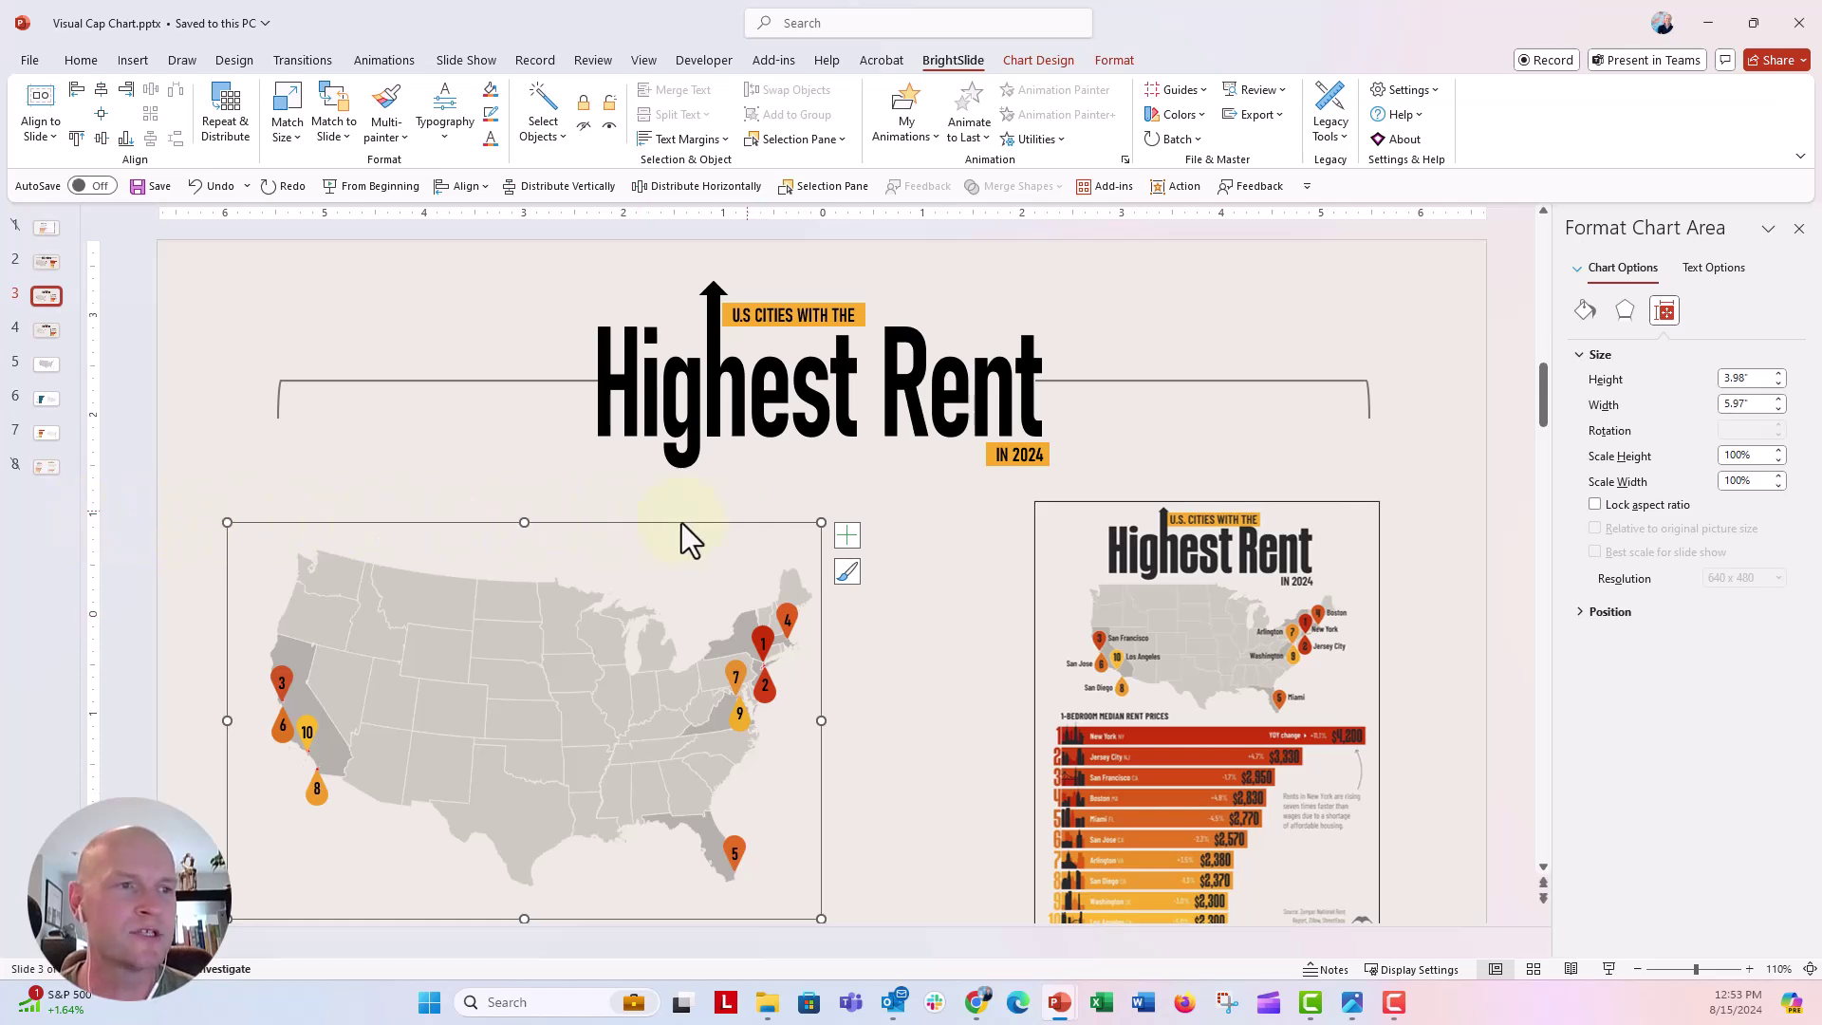
drag(753, 529, 284, 520)
key(ctrl+z)
key(Left)
key(Left)
key(Left)
key(Left)
key(Left)
key(Left)
key(Left)
key(Left)
key(Left)
key(Left)
key(Left)
key(Left)
key(Left)
key(Left)
key(Left)
key(Left)
key(Left)
key(Left)
key(Left)
key(Left)
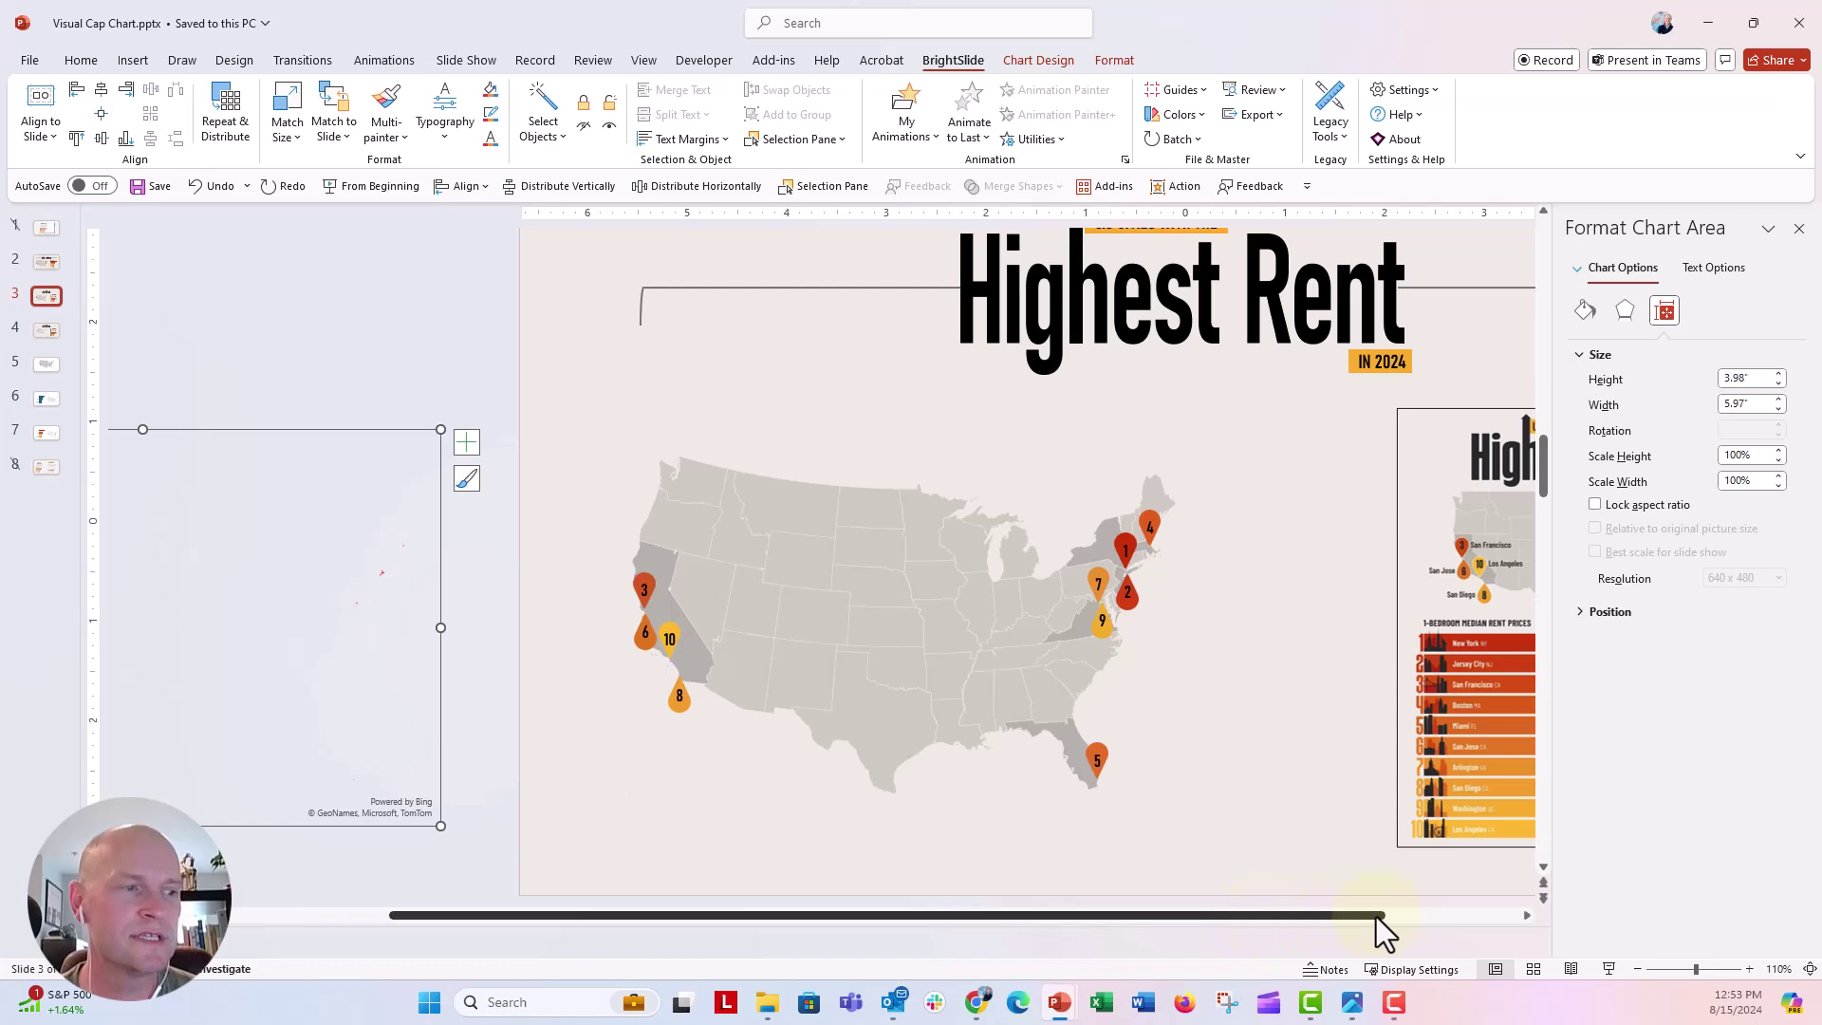
Step: Insert a text box just east of pin 4 on the map and enter Boston as the label
drag(1266, 922, 1452, 913)
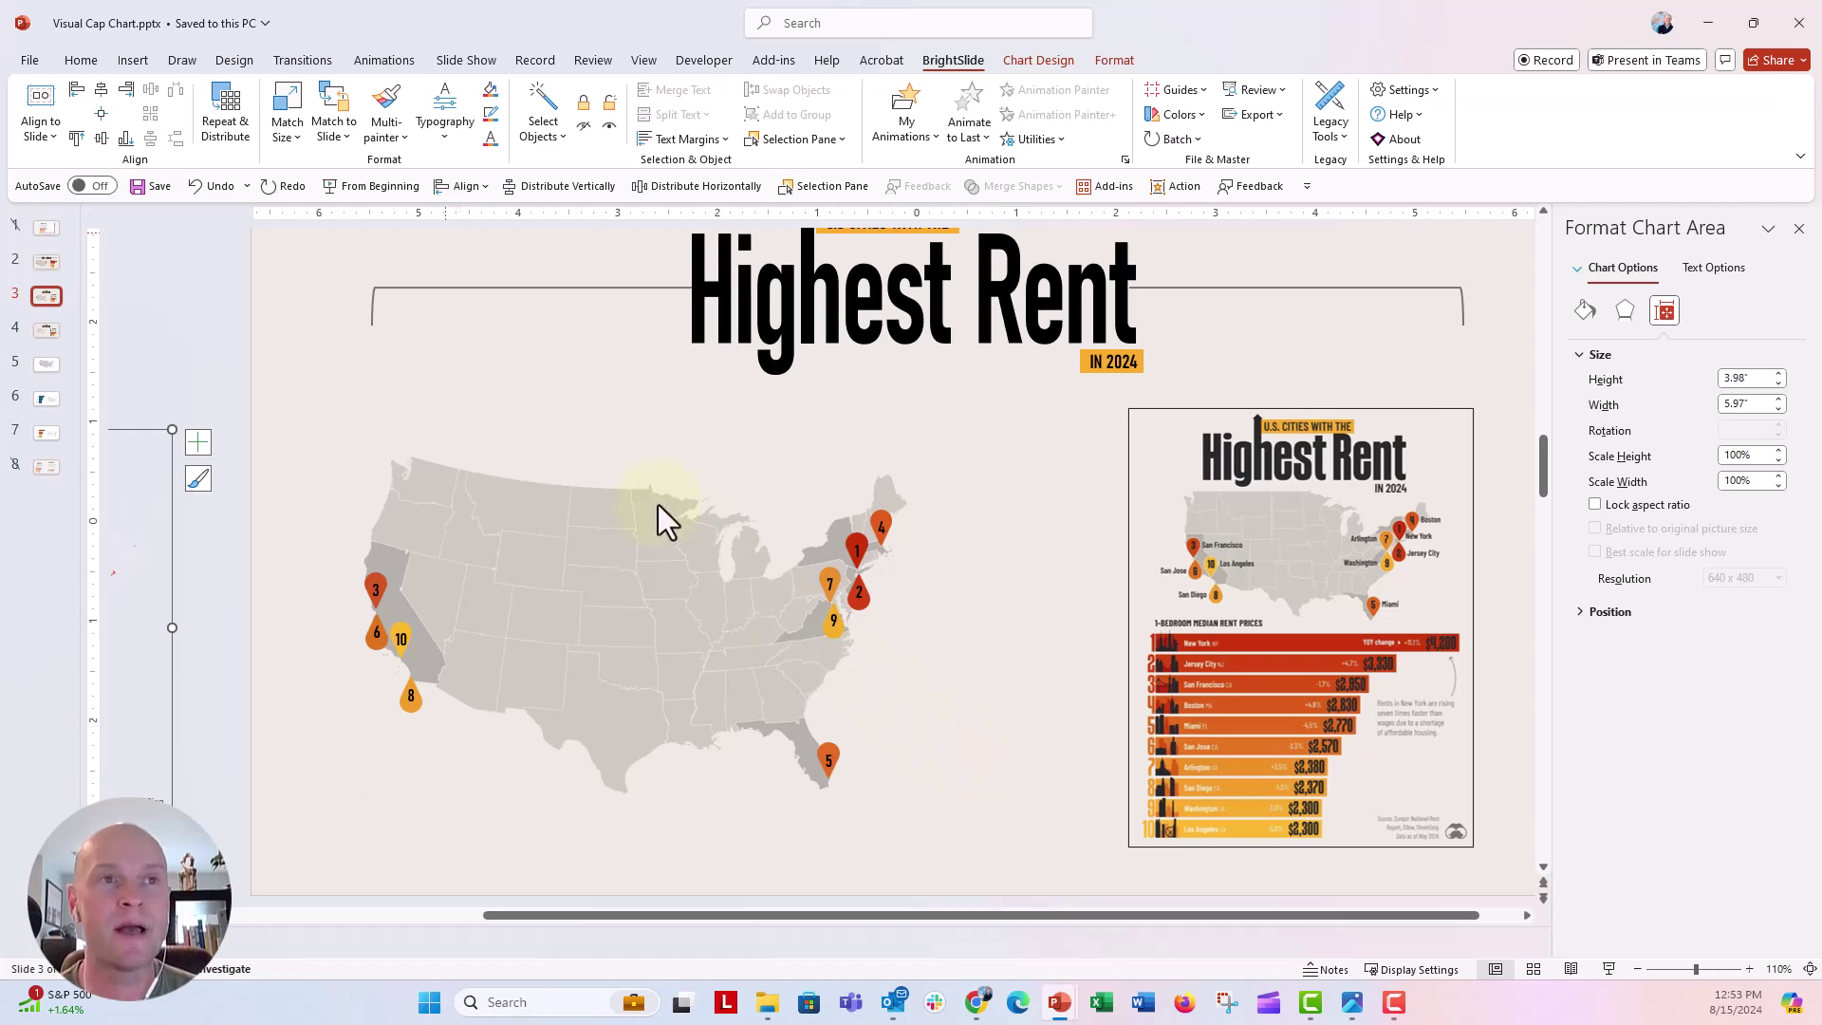
click(133, 62)
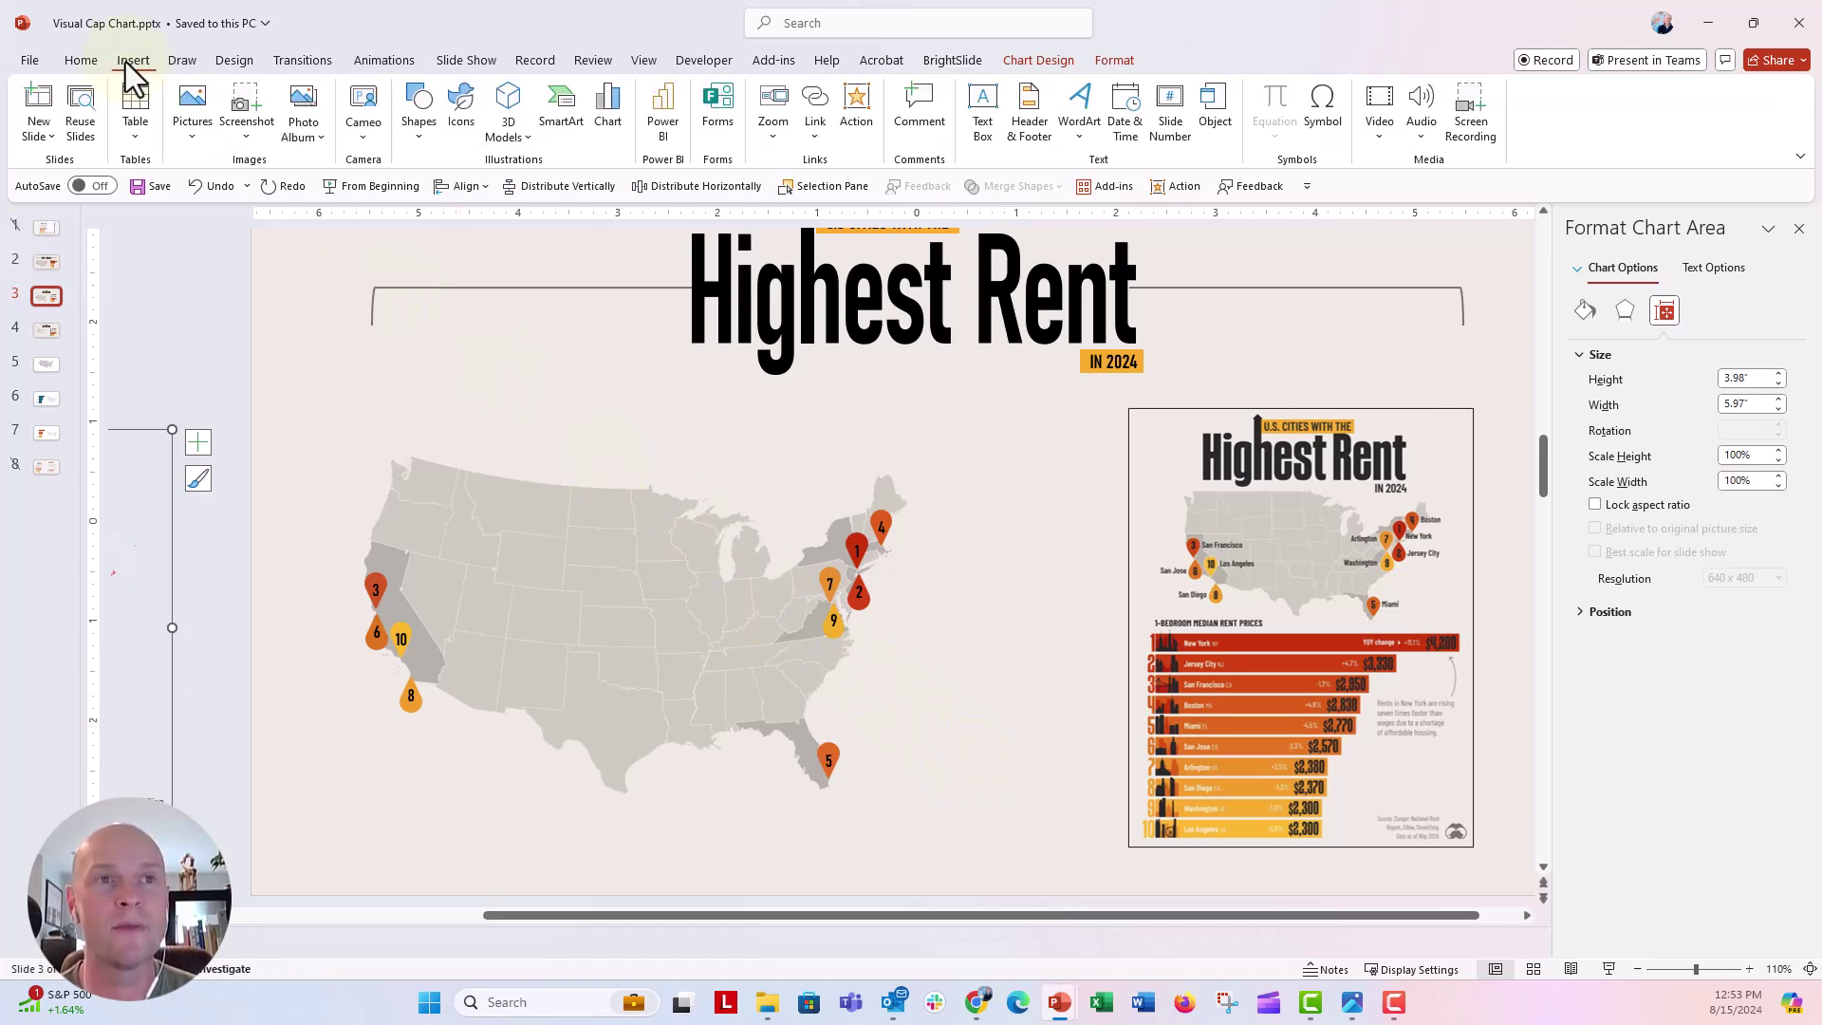
click(982, 118)
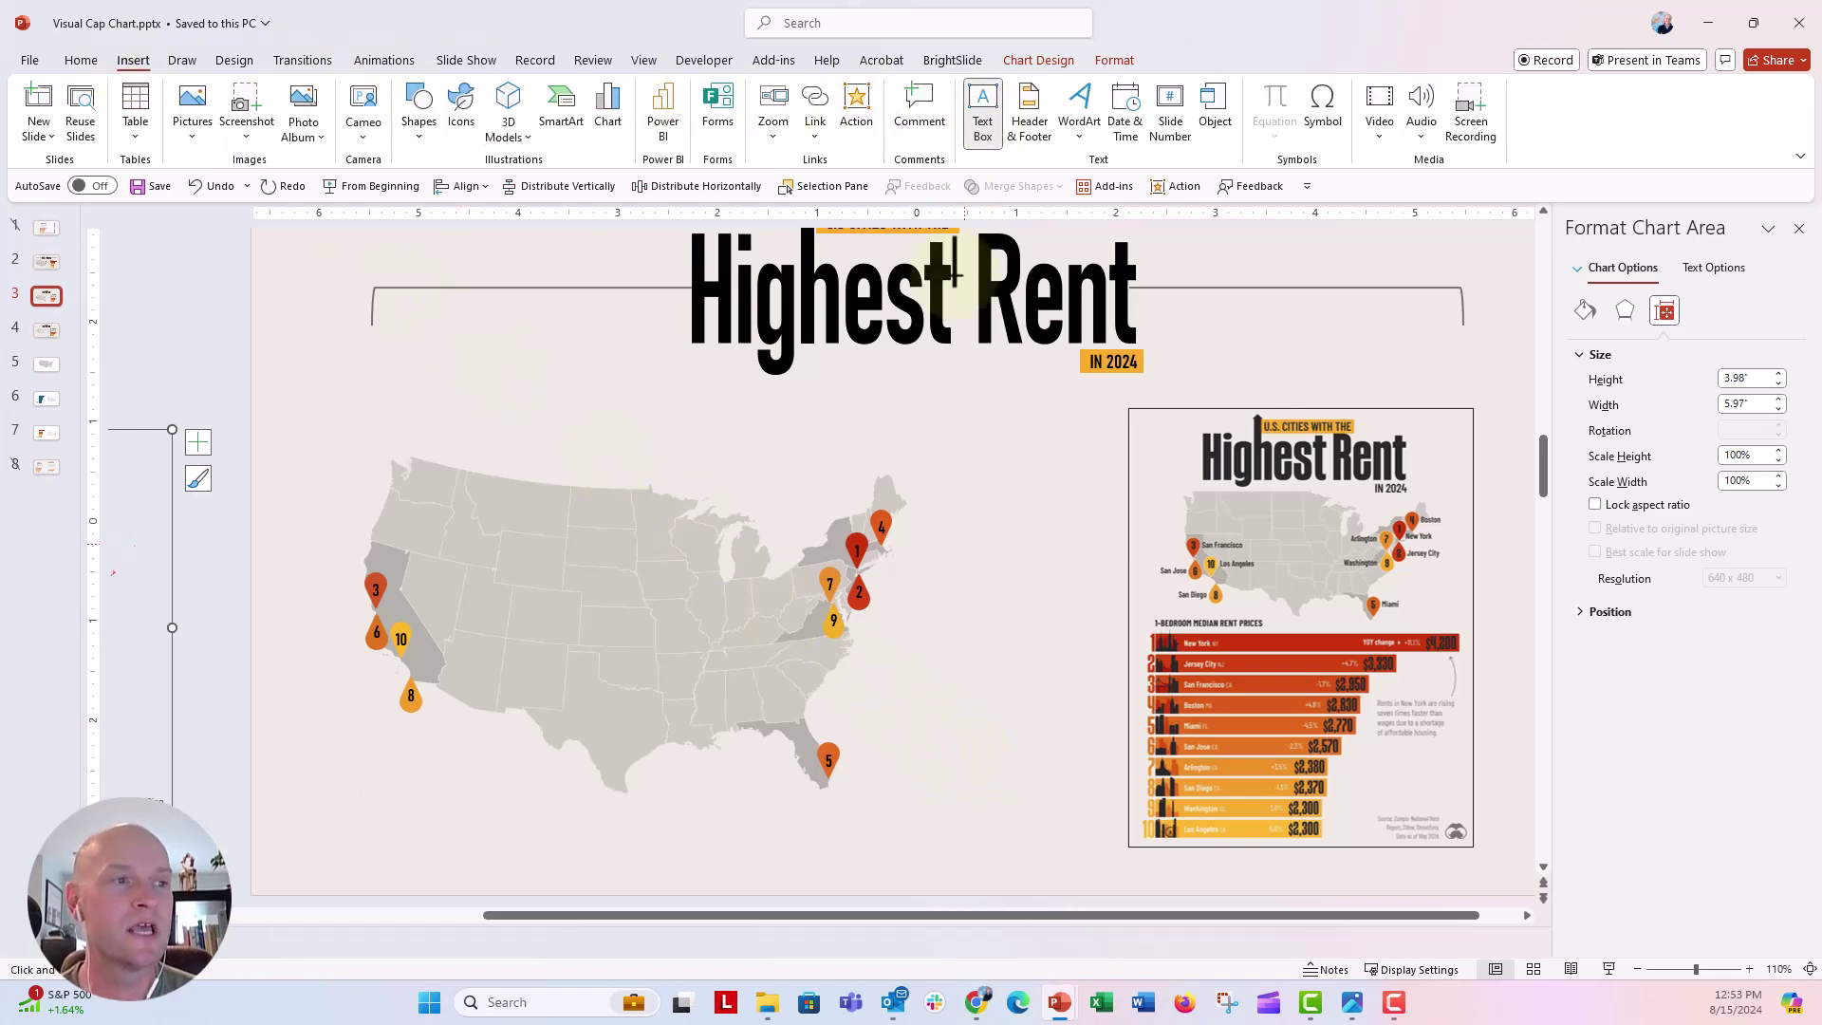
click(1017, 546)
drag(928, 543, 996, 573)
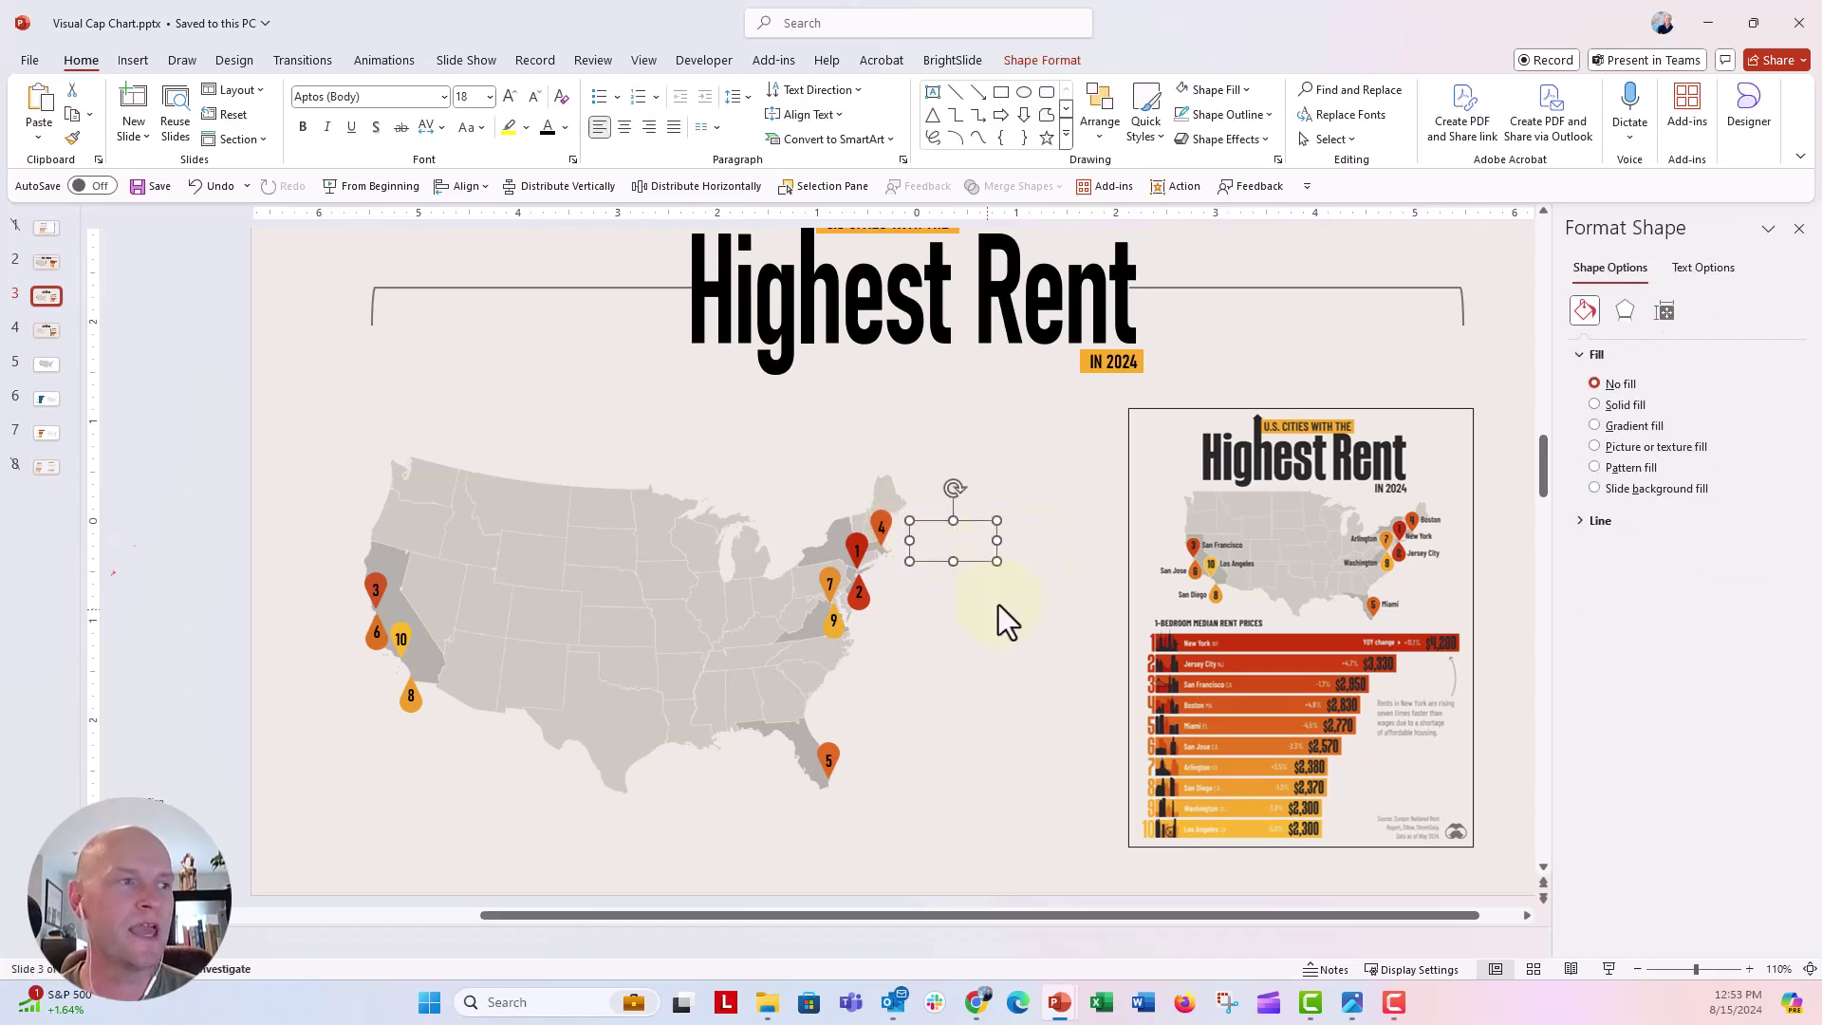
text(Boston)
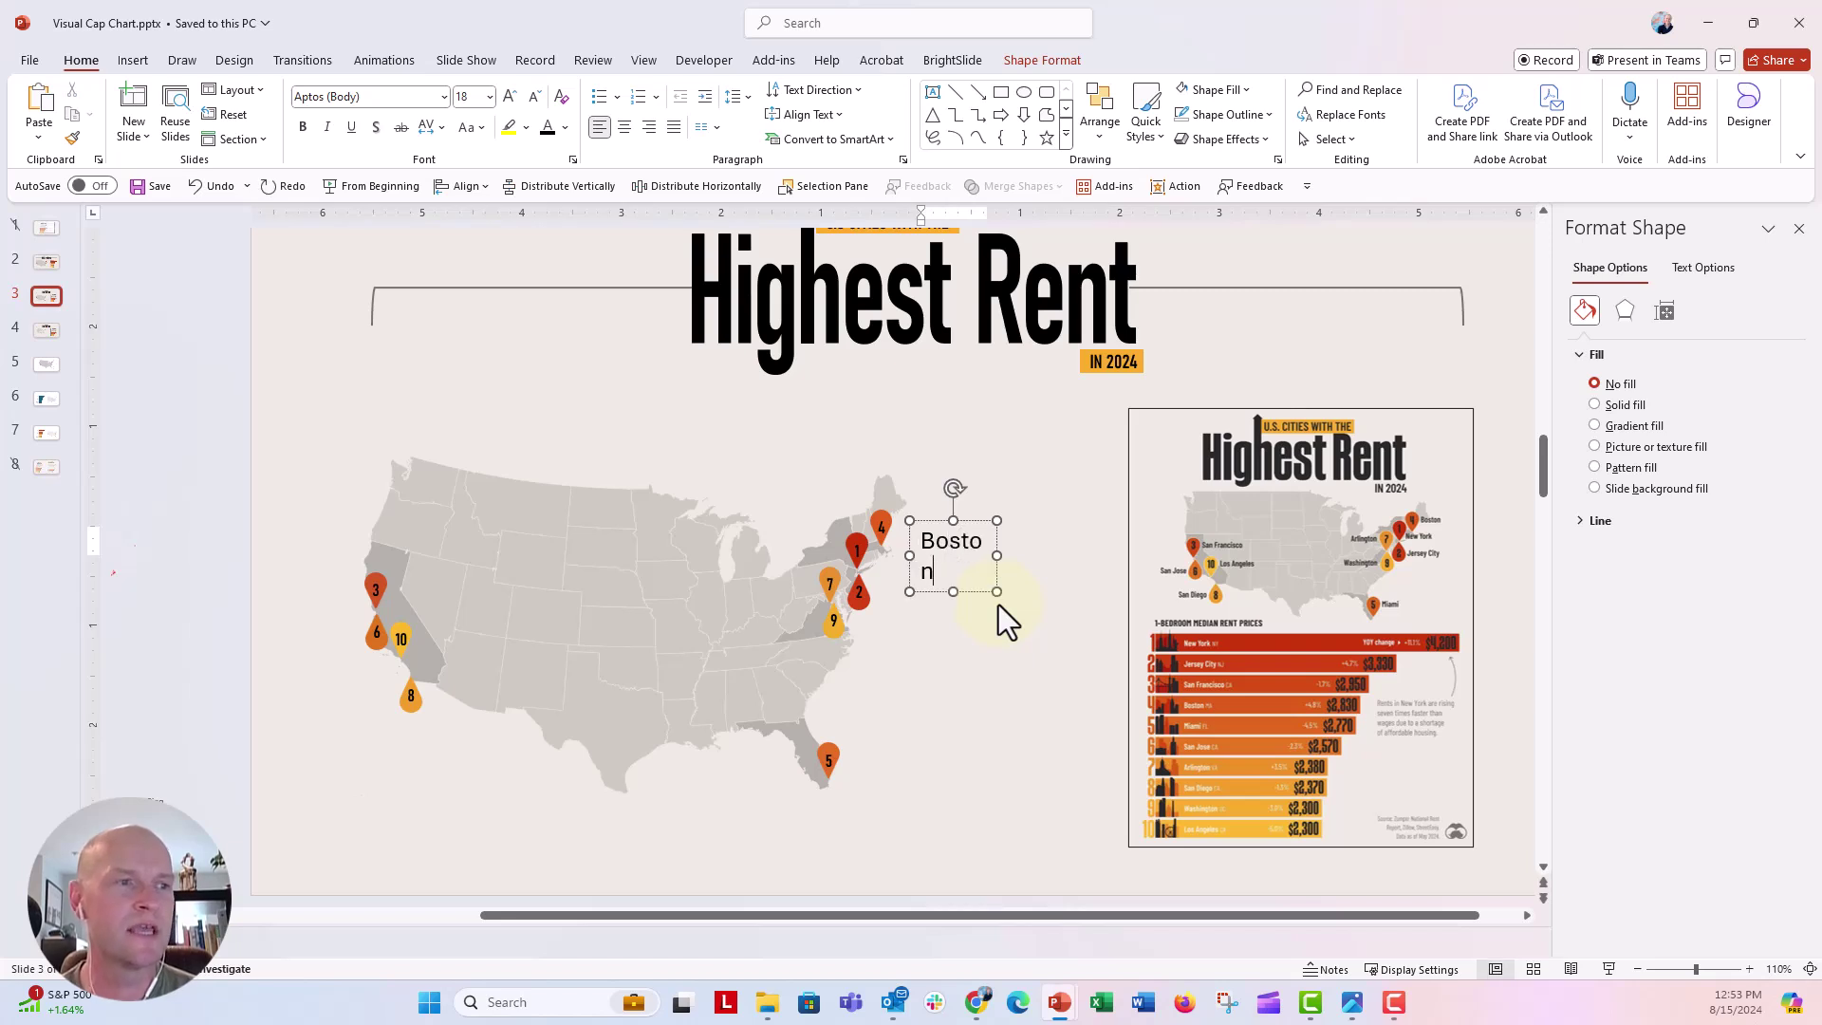
Step: Select the text of the Boston label for formatting
double_click(945, 541)
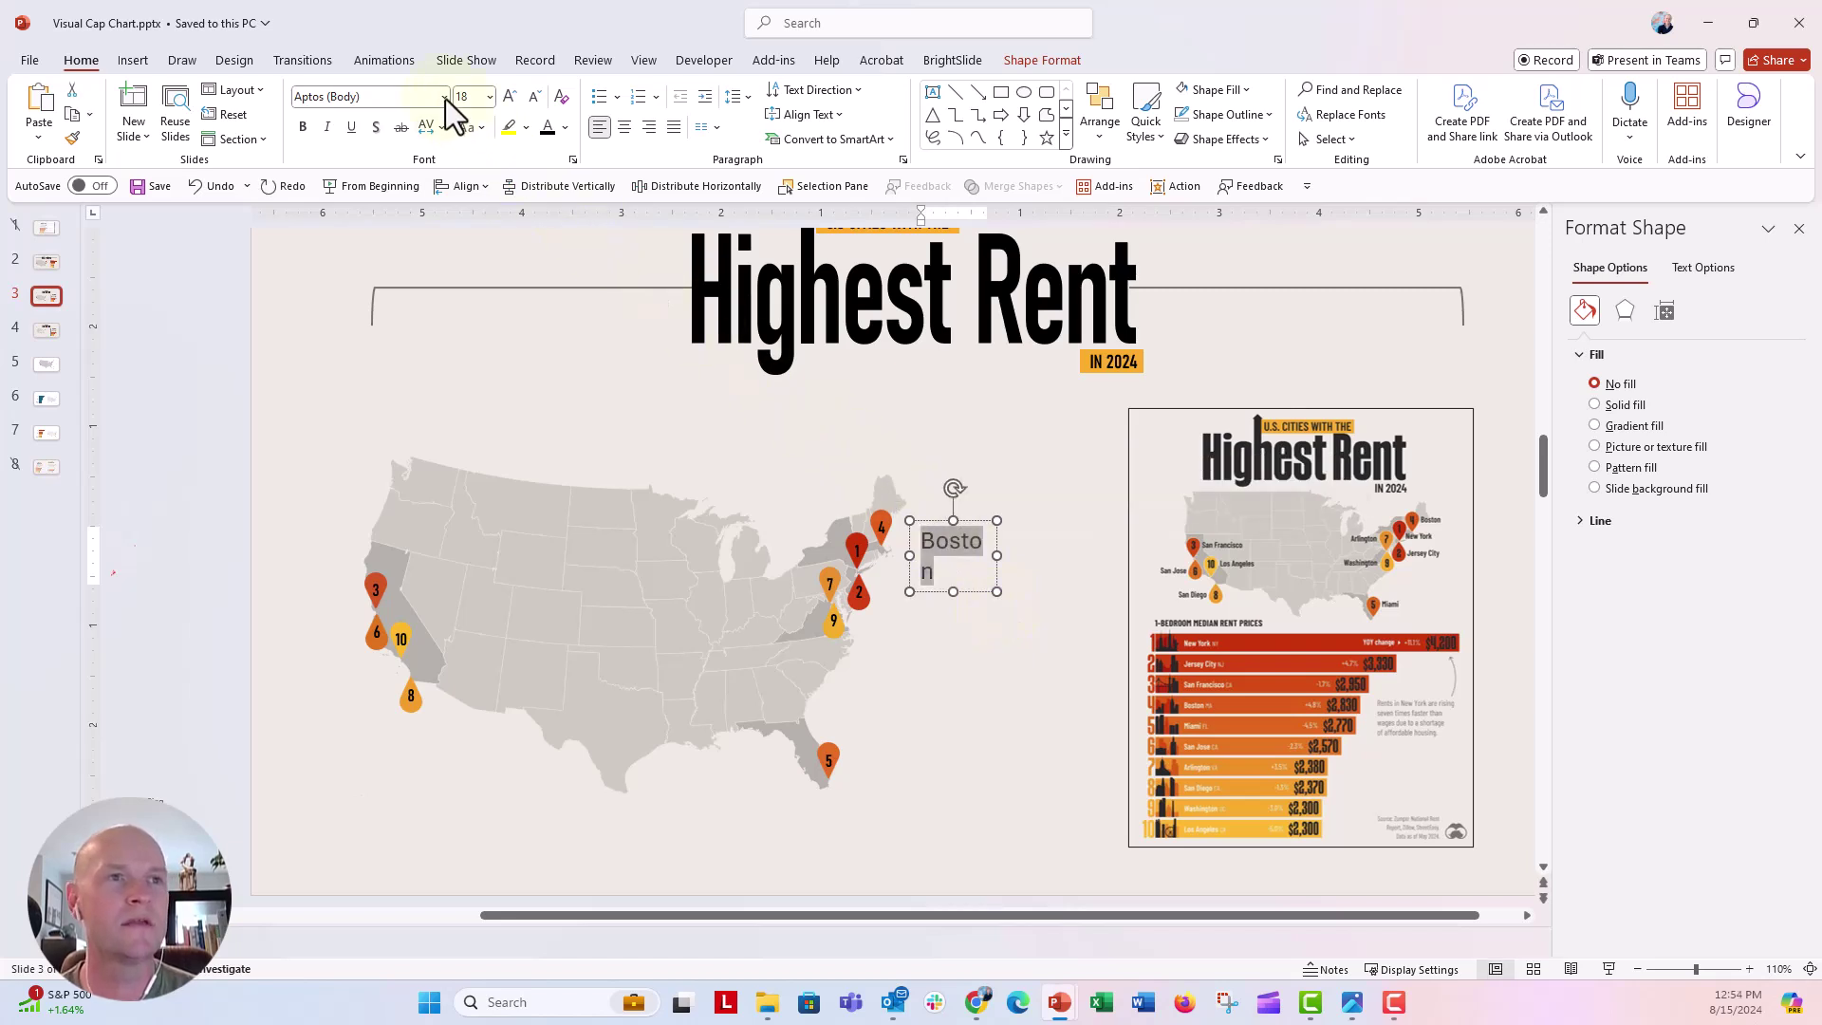